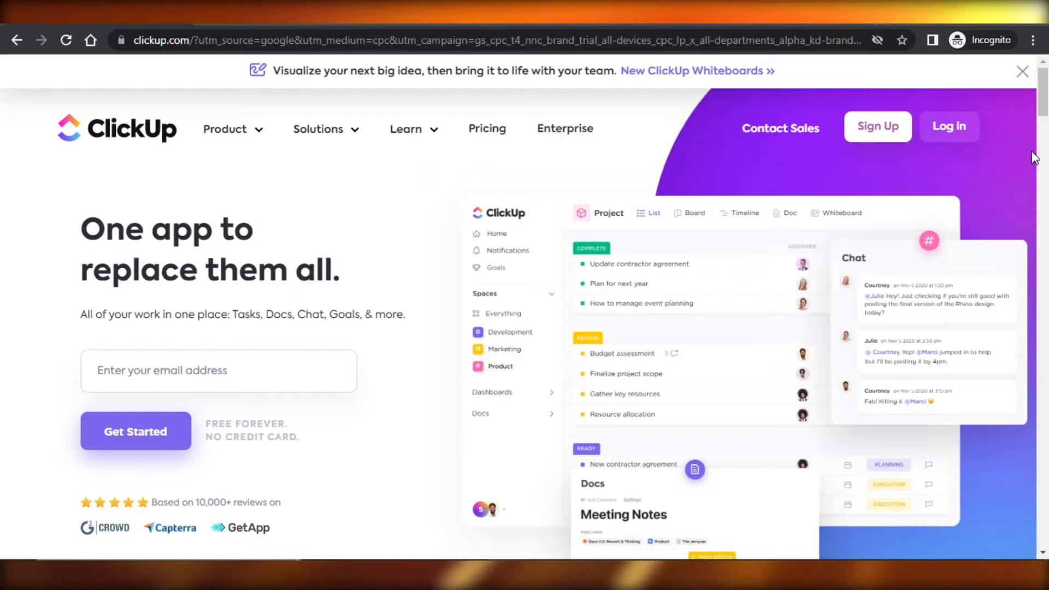
- Look over the feature, integration and team sections of the ClickUp homepage and open the account sign-up
scroll(934, 267, "down", 15)
scroll(518, 306, "down", 3)
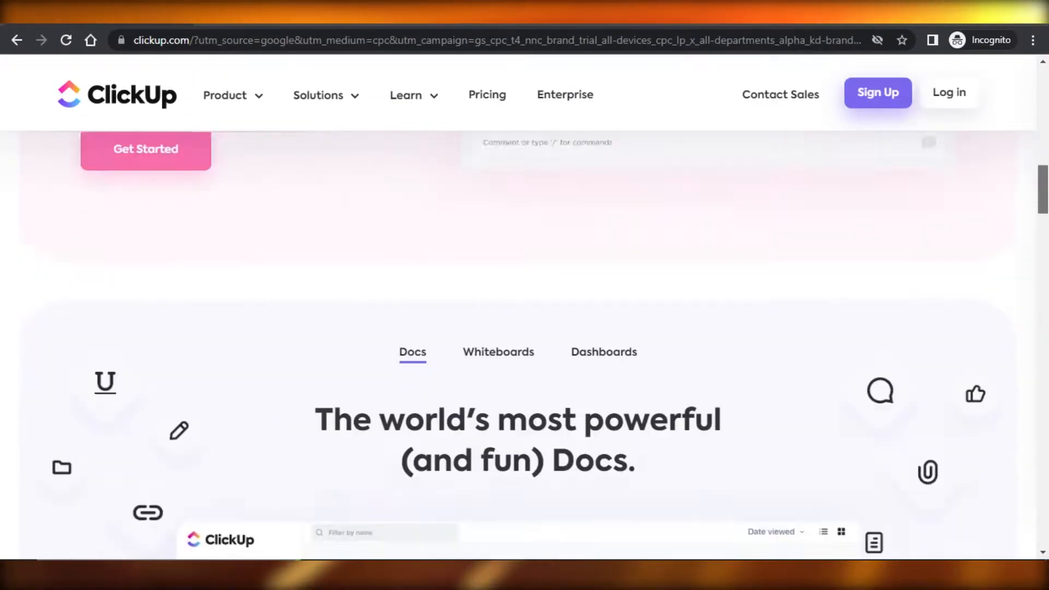
scroll(518, 306, "up", 4)
scroll(518, 306, "up", 10)
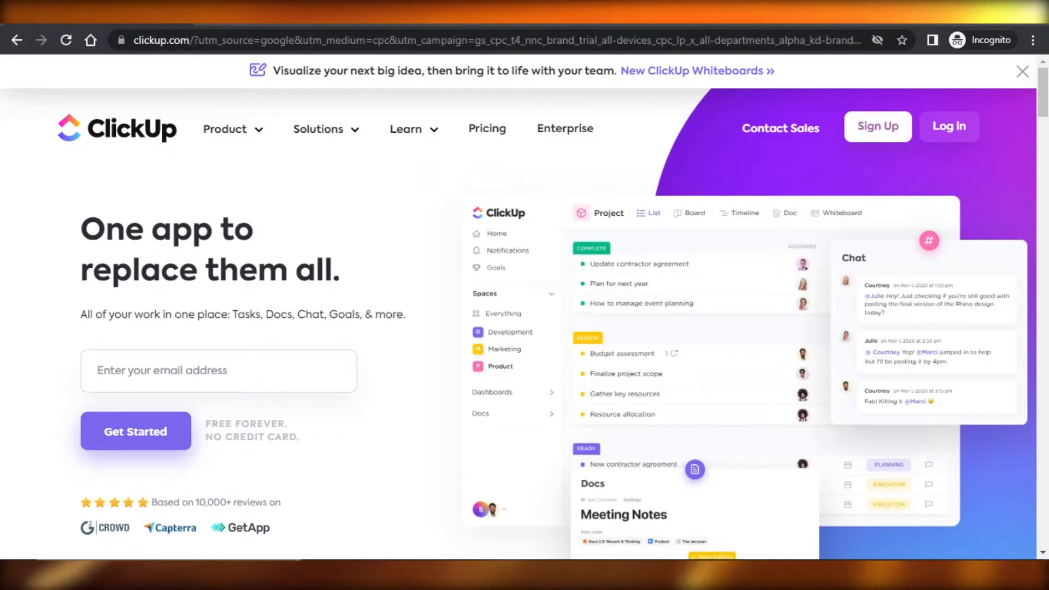
scroll(886, 270, "down", 10)
scroll(524, 306, "down", 6)
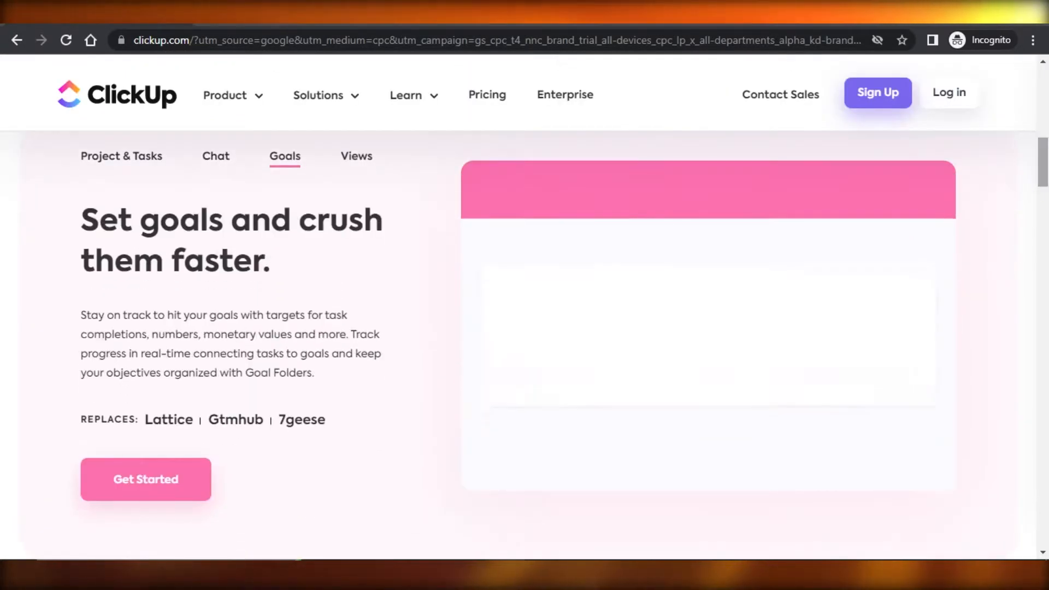
scroll(524, 306, "up", 2)
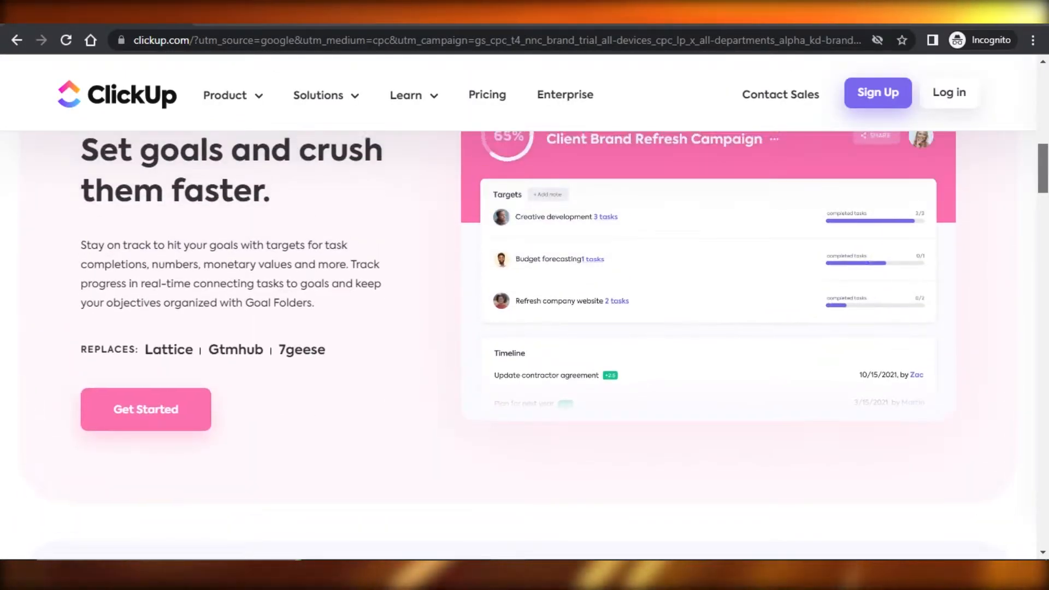
scroll(524, 306, "down", 4)
scroll(525, 306, "down", 9)
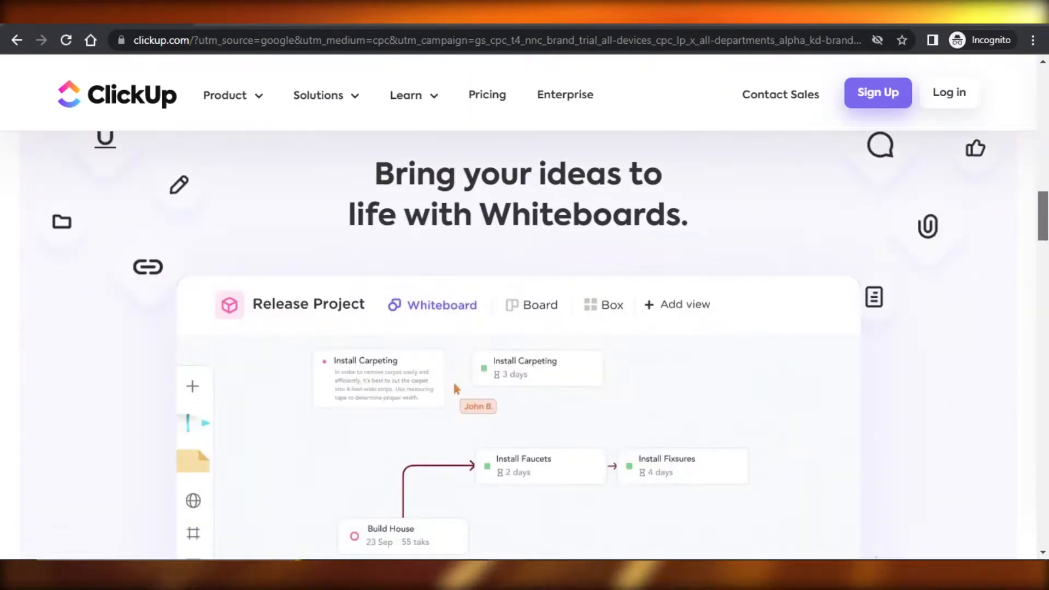
scroll(524, 306, "down", 4)
scroll(1047, 292, "down", 4)
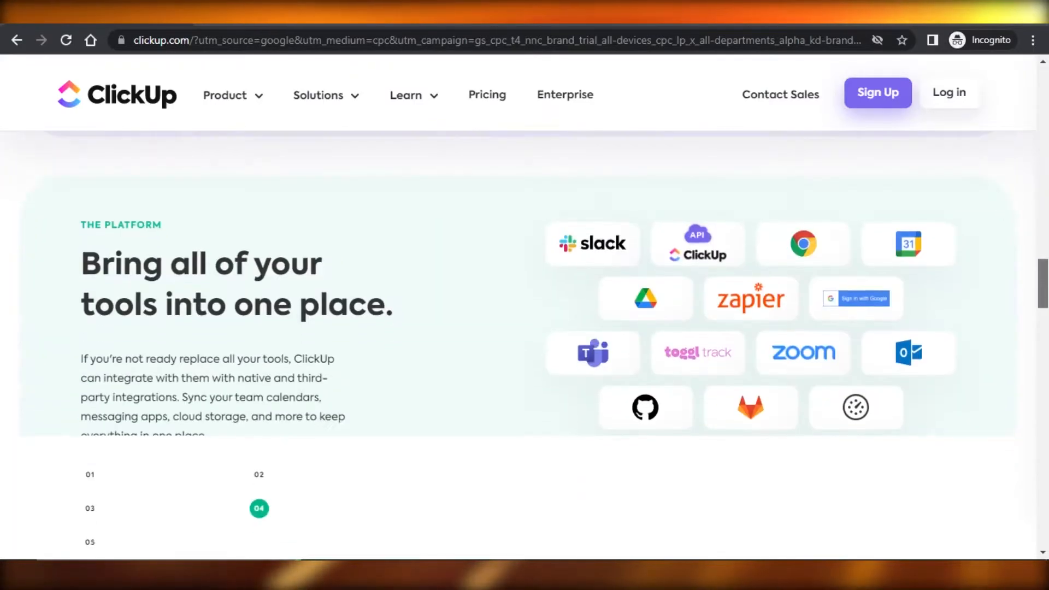
scroll(1046, 292, "up", 1)
scroll(1046, 292, "up", 5)
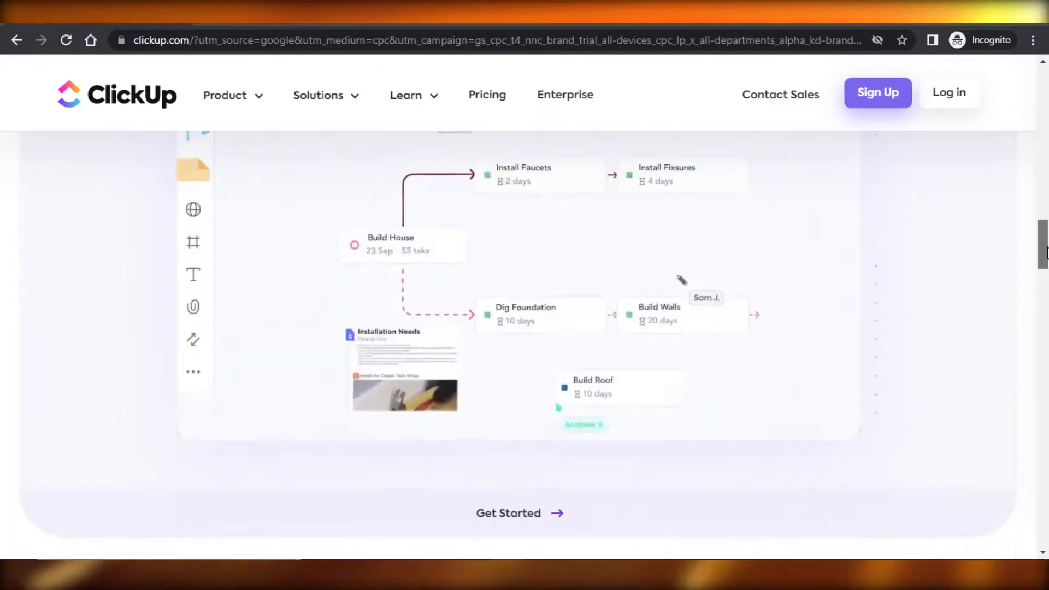
scroll(1046, 292, "down", 12)
scroll(524, 306, "down", 12)
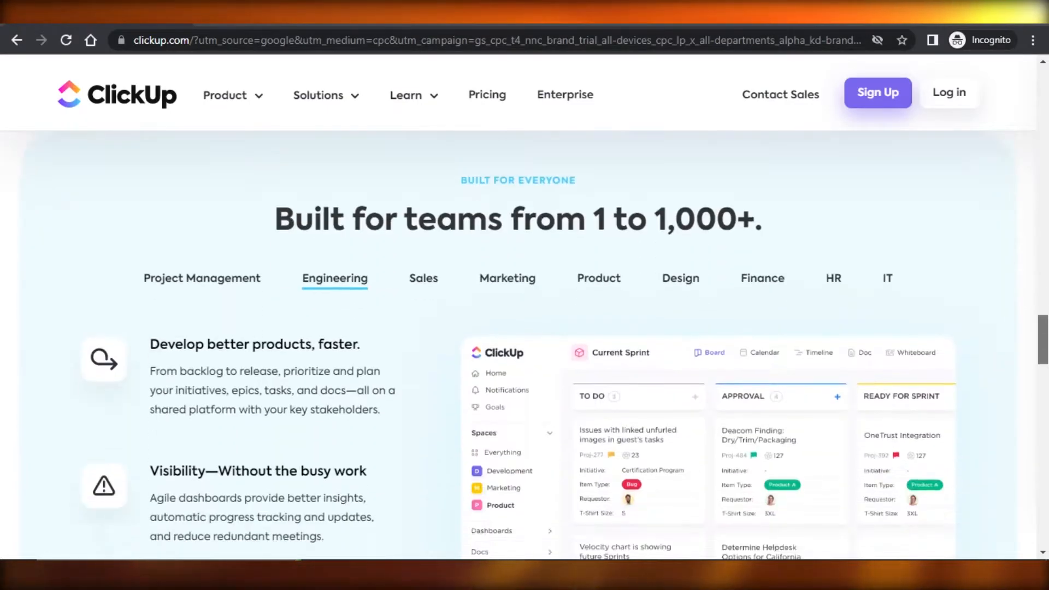
scroll(524, 306, "down", 3)
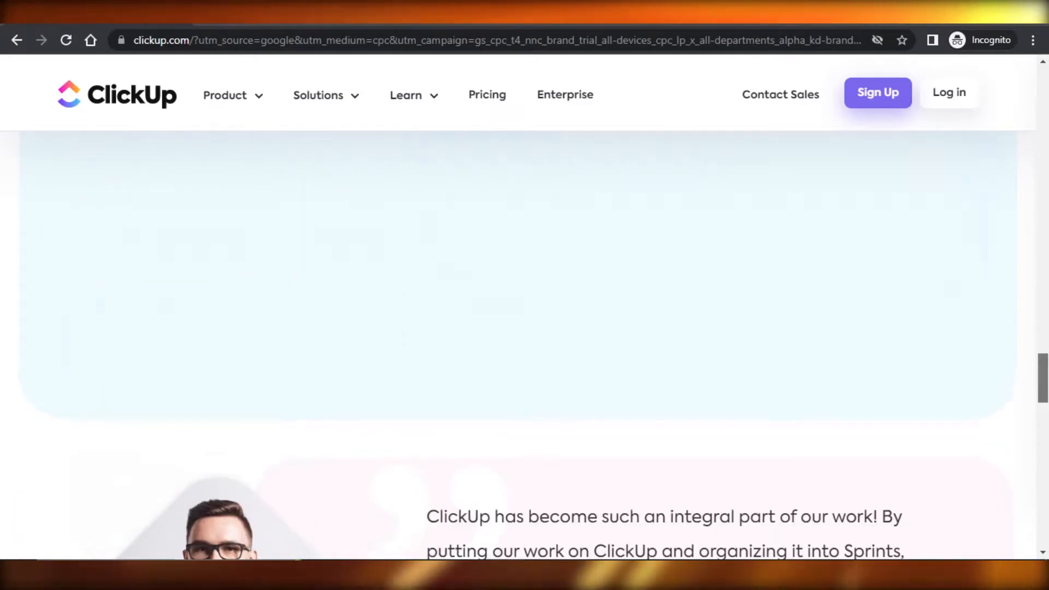
scroll(525, 306, "up", 8)
scroll(525, 306, "up", 15)
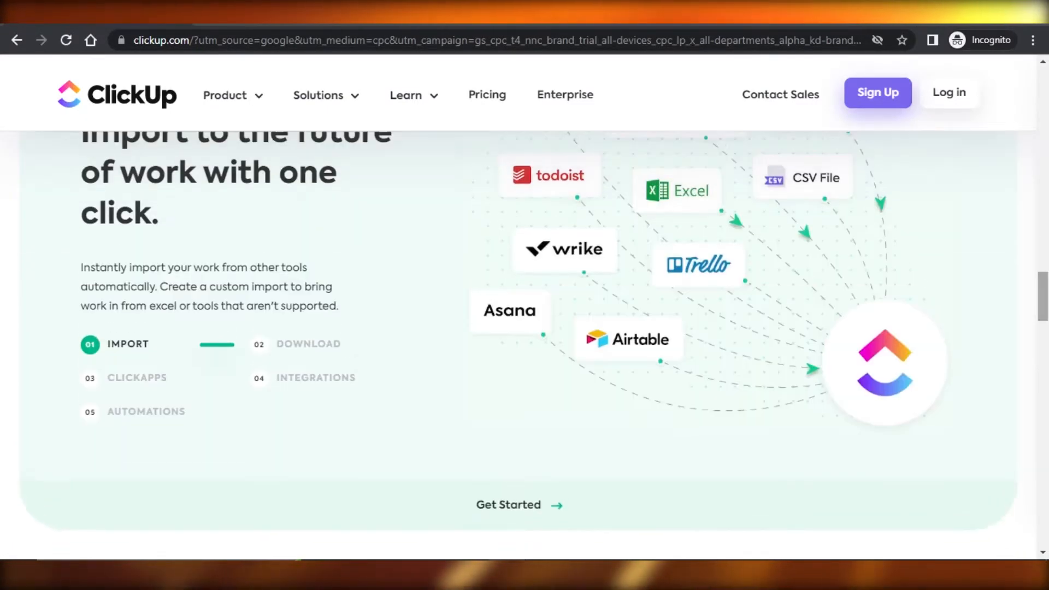
scroll(524, 306, "up", 6)
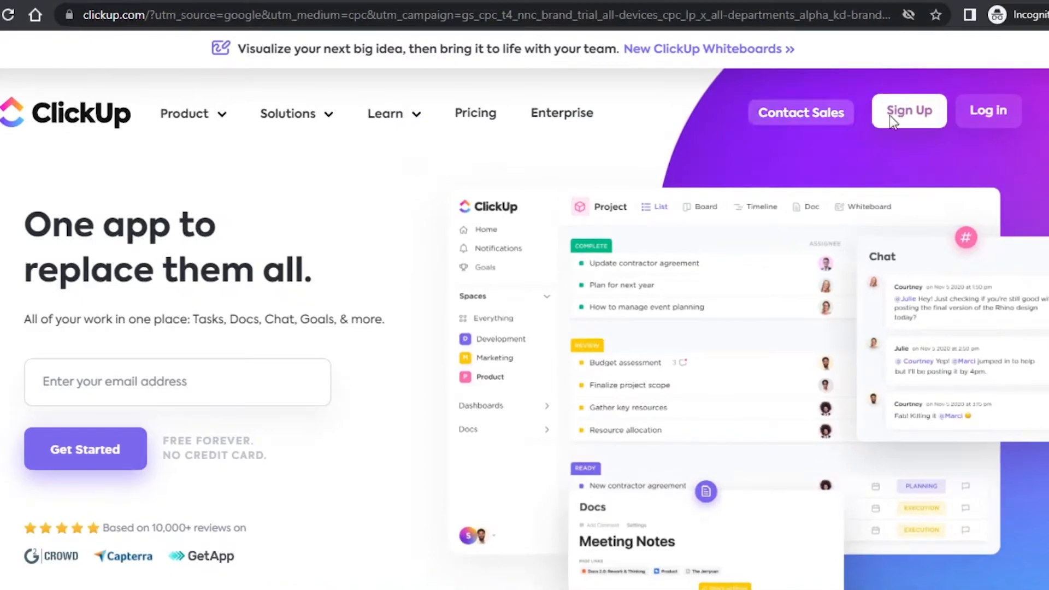
left_click(923, 109)
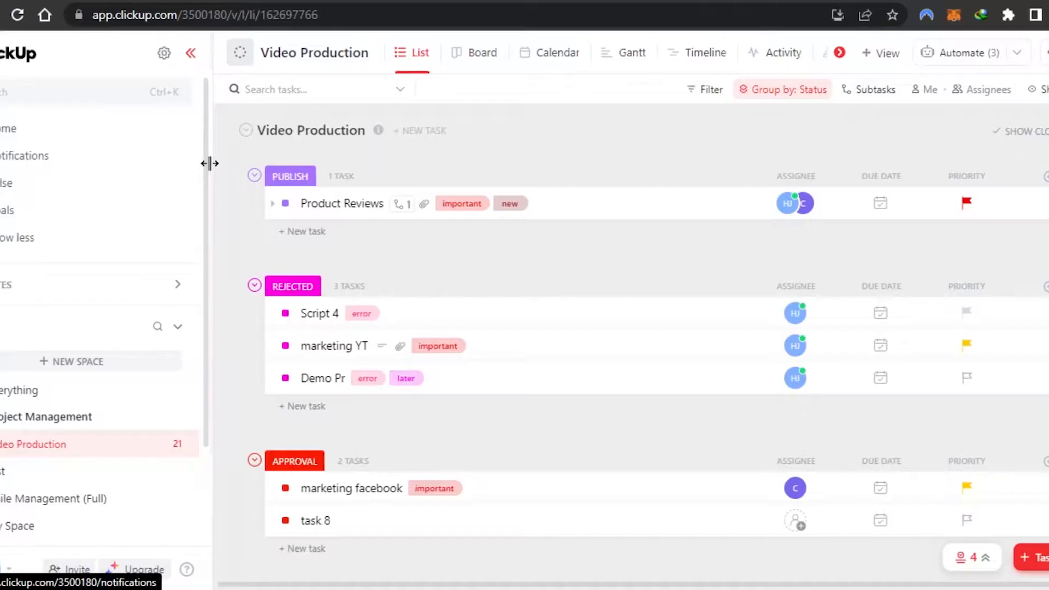
- Examine the workspace navigation, from Home, Notifications and Goals to Spaces, Dashboards and Docs
mouse_move(259, 176)
left_mouse_down()
mouse_move(259, 270)
mouse_move(253, 172)
left_mouse_up()
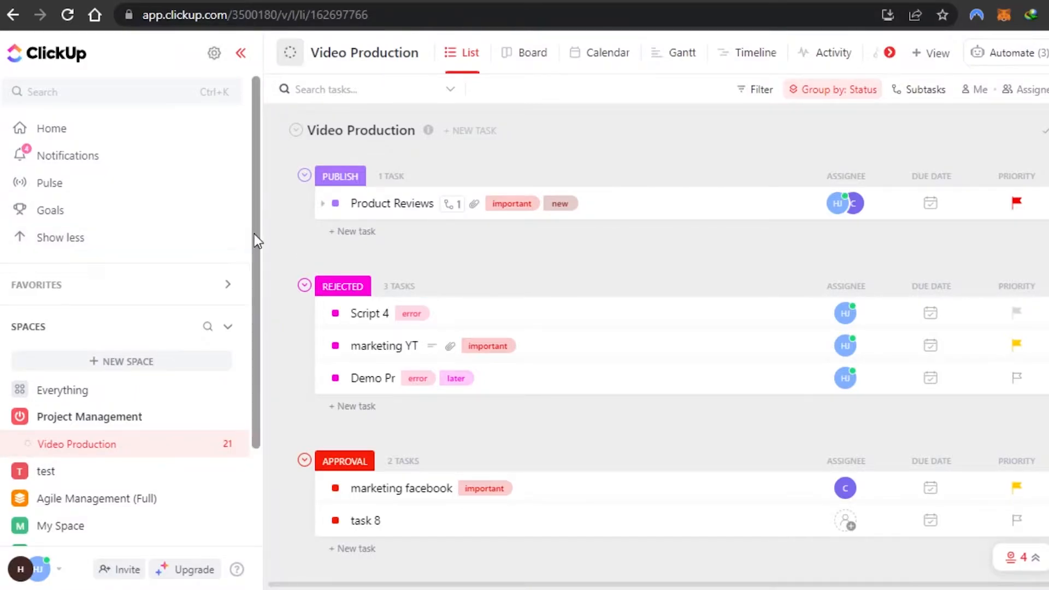
left_click_drag(254, 229, 257, 194)
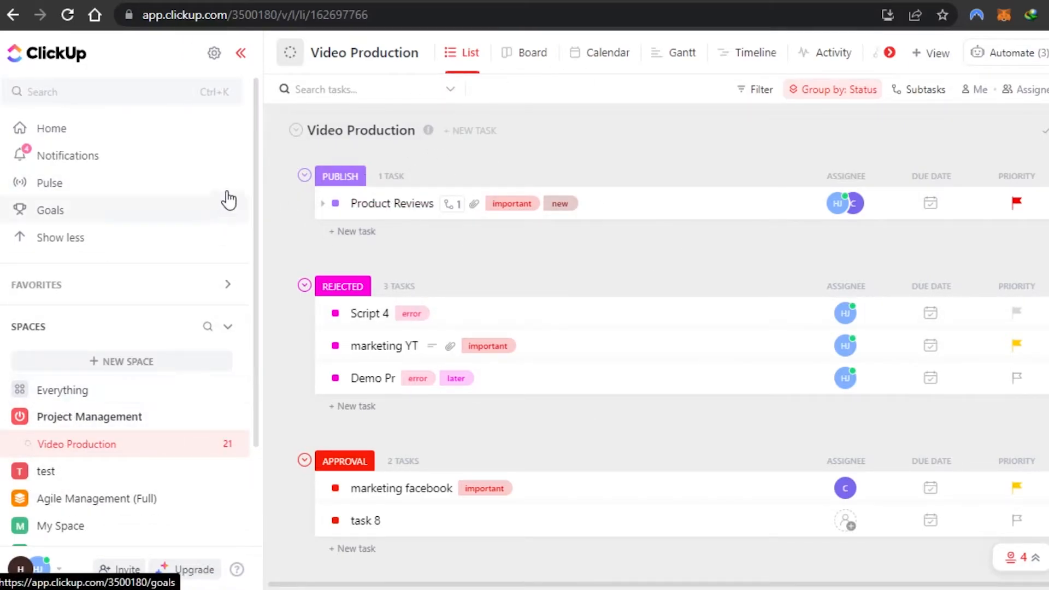
left_click_drag(258, 155, 243, 256)
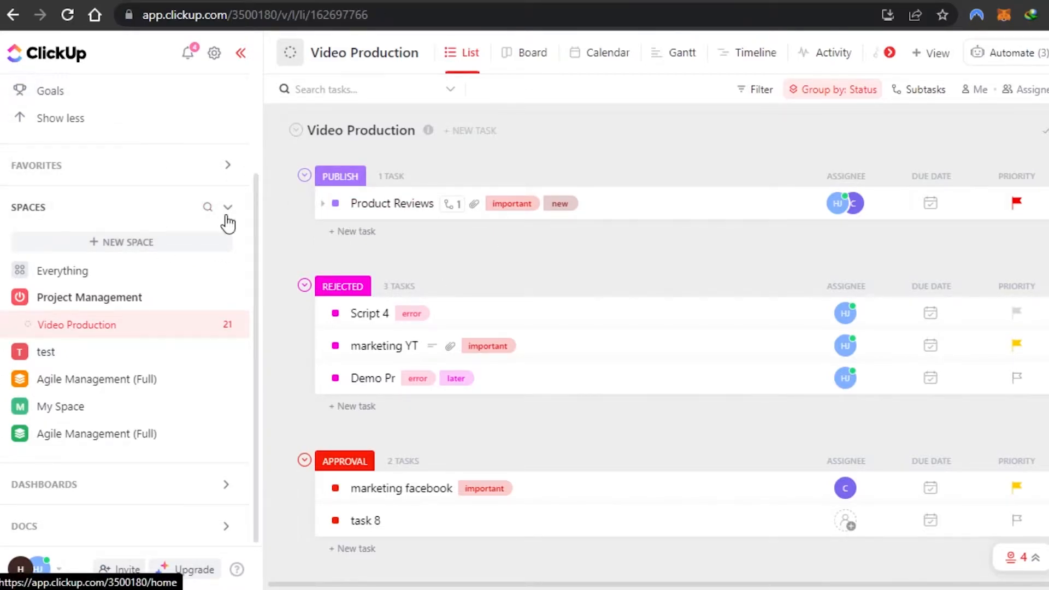
left_click_drag(257, 251, 252, 118)
left_click_drag(257, 164, 257, 284)
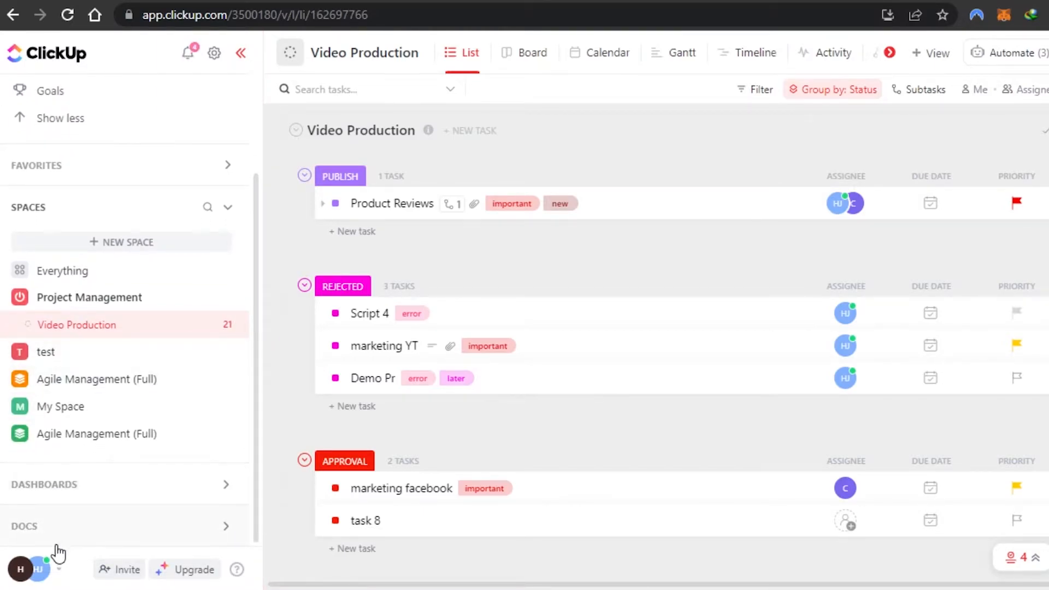
left_click_drag(258, 222, 274, 279)
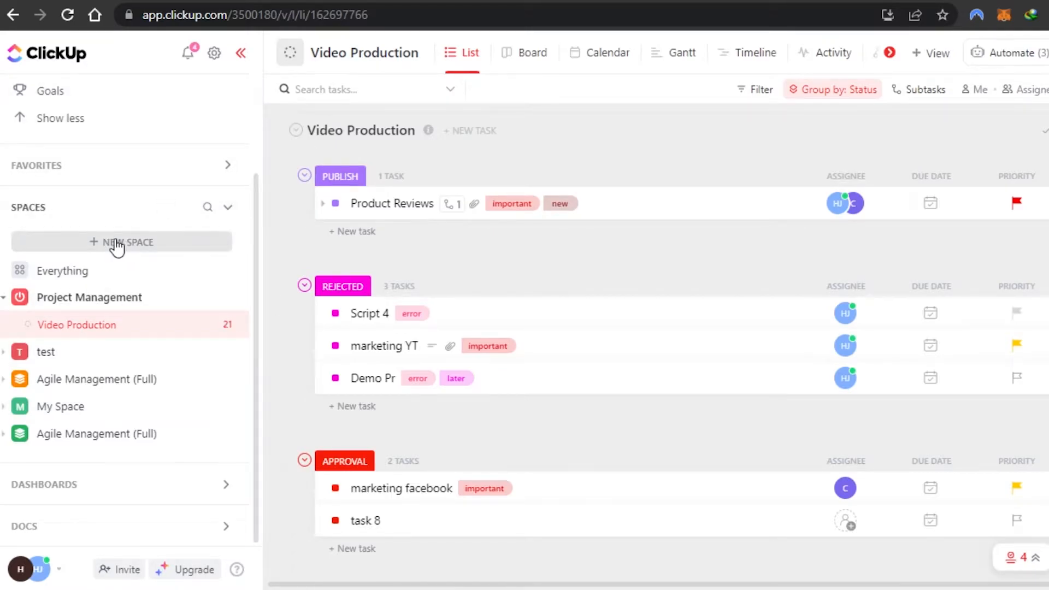
- Start creating a new Space and browse the featured community templates
left_click(109, 240)
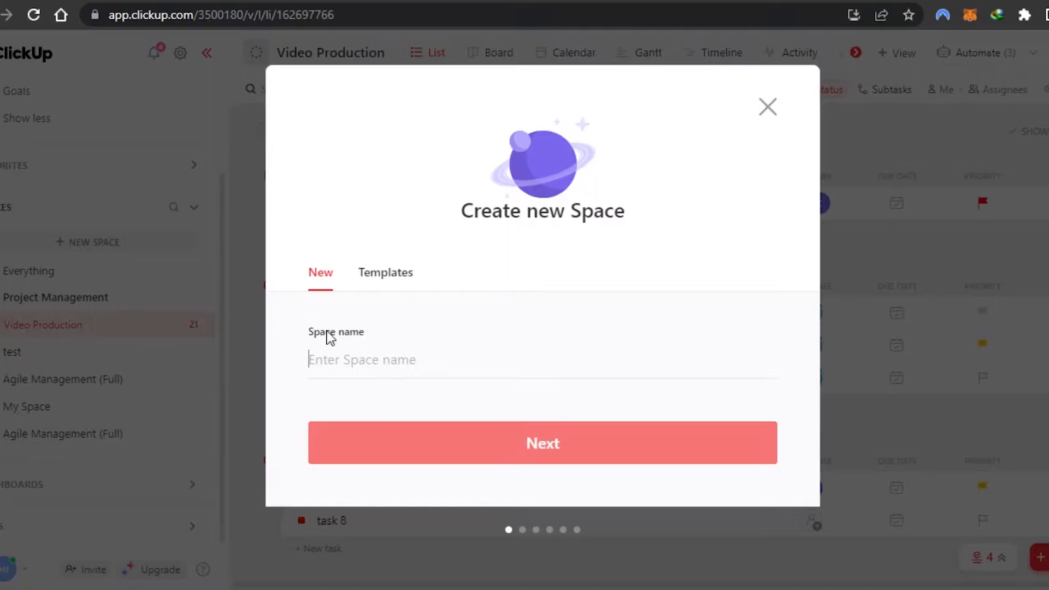
left_click(375, 372)
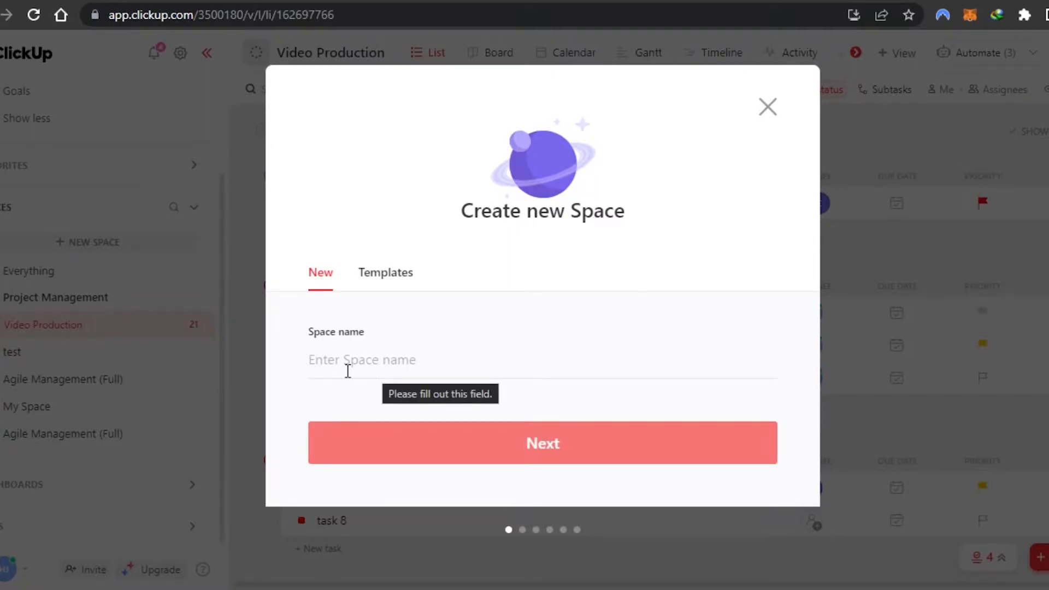
left_click(391, 273)
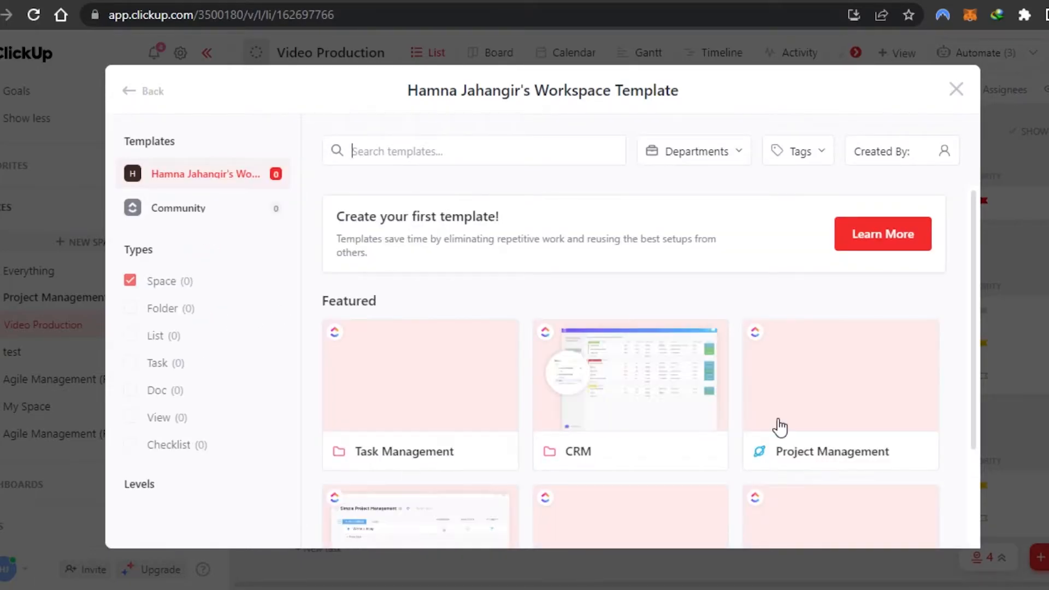
left_click_drag(974, 208, 975, 342)
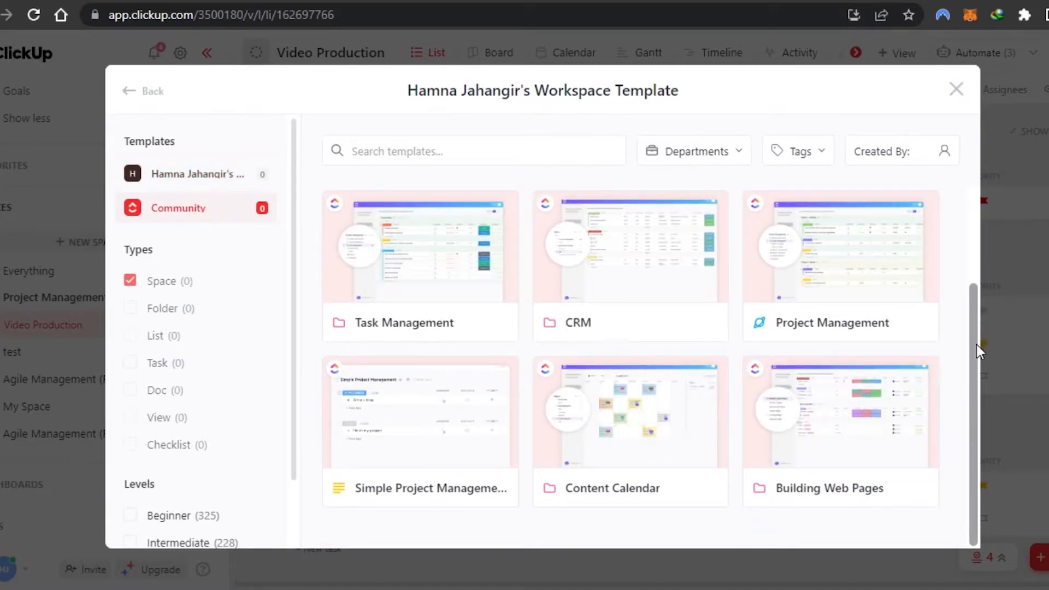
left_click_drag(975, 367, 968, 320)
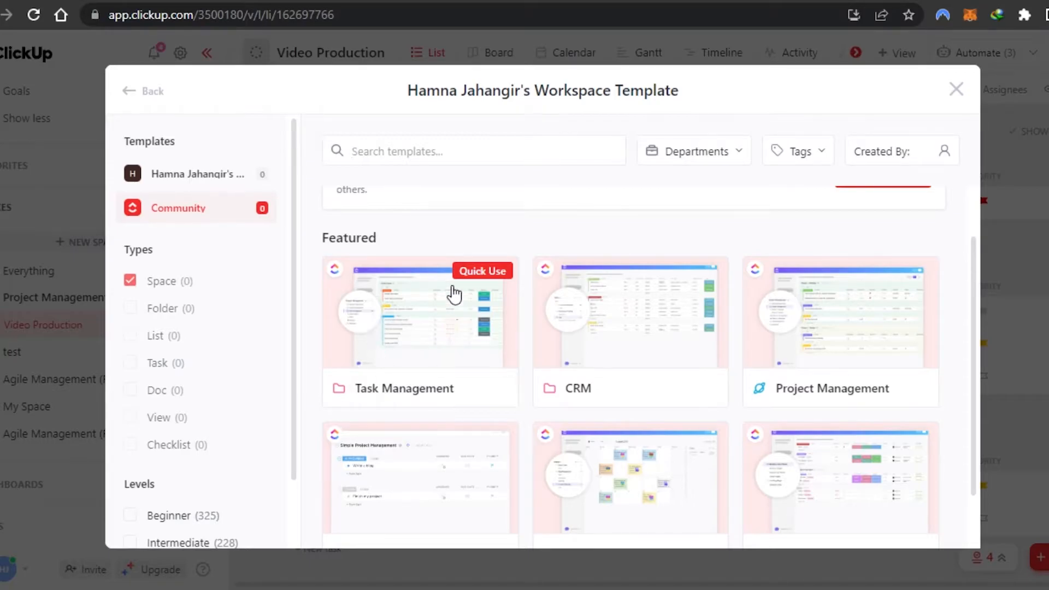
- Choose the Task Management template for use and set its import options to customized items, reviewing the item list
left_click(395, 338)
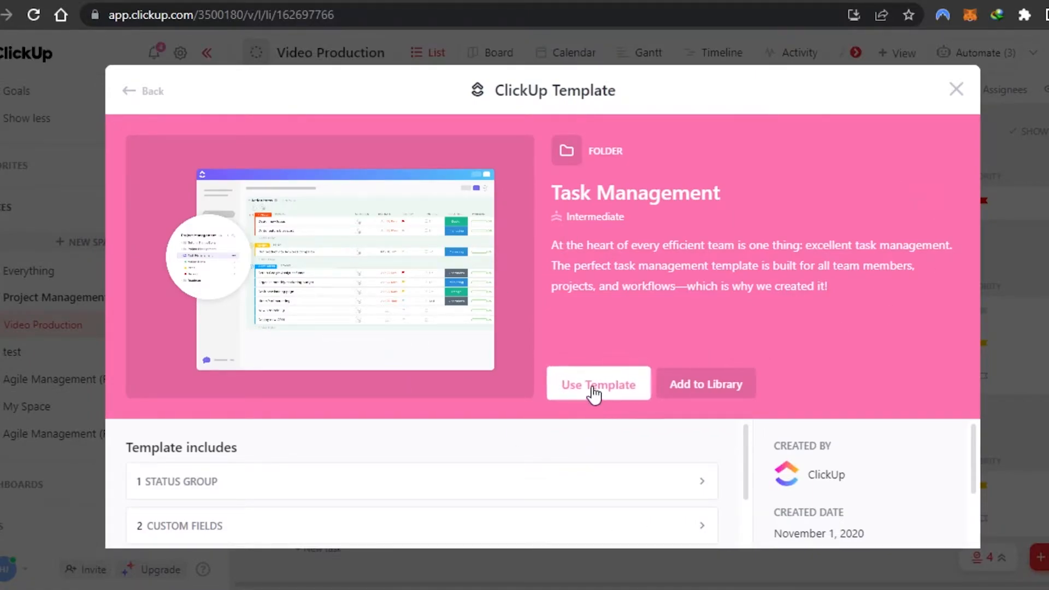
left_click(593, 391)
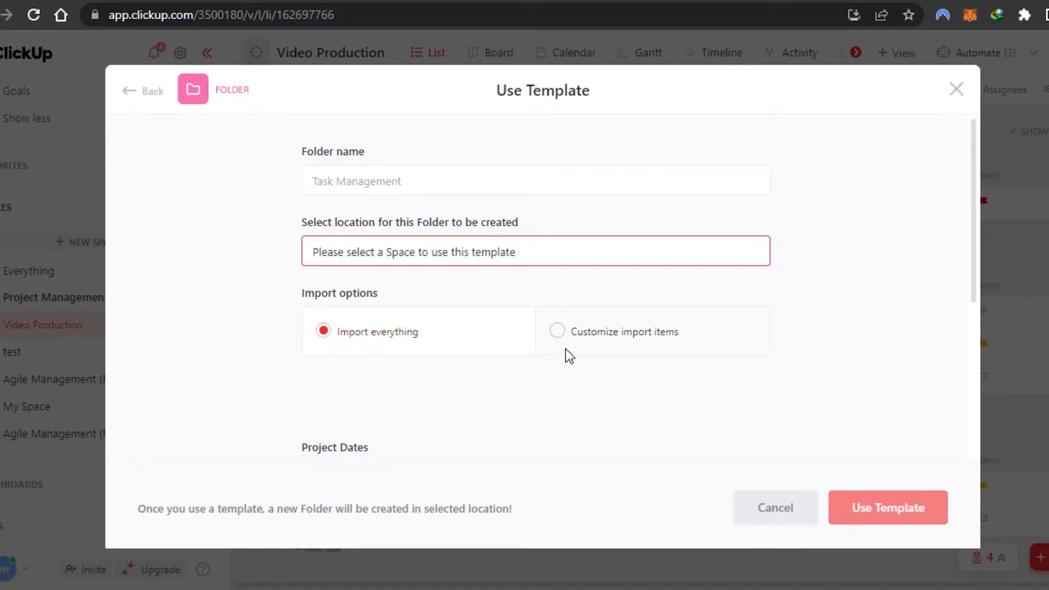
left_click(558, 331)
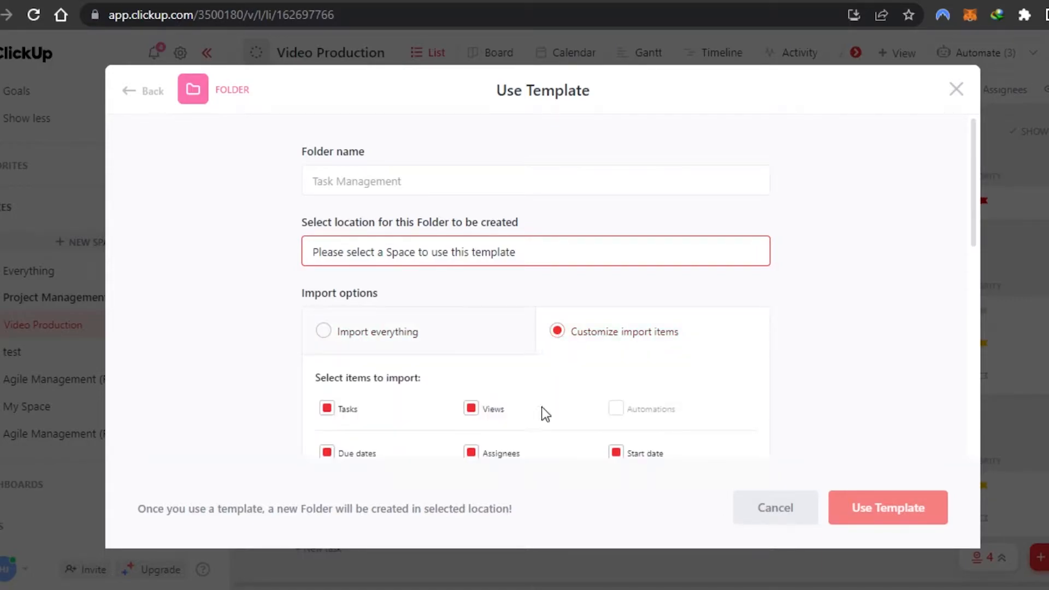
left_click_drag(978, 210, 983, 283)
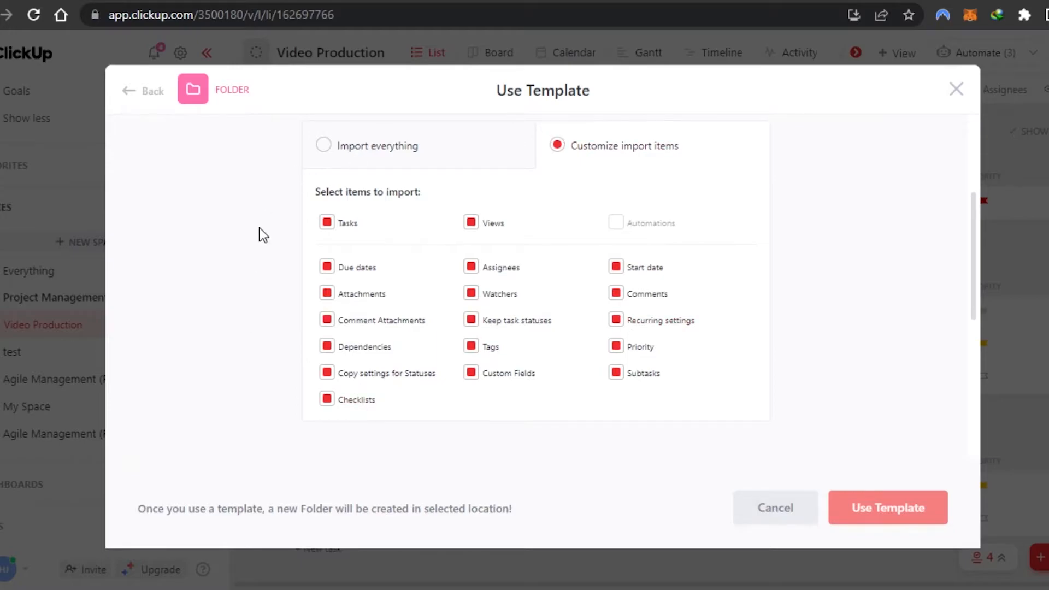
scroll(936, 218, "up", 3)
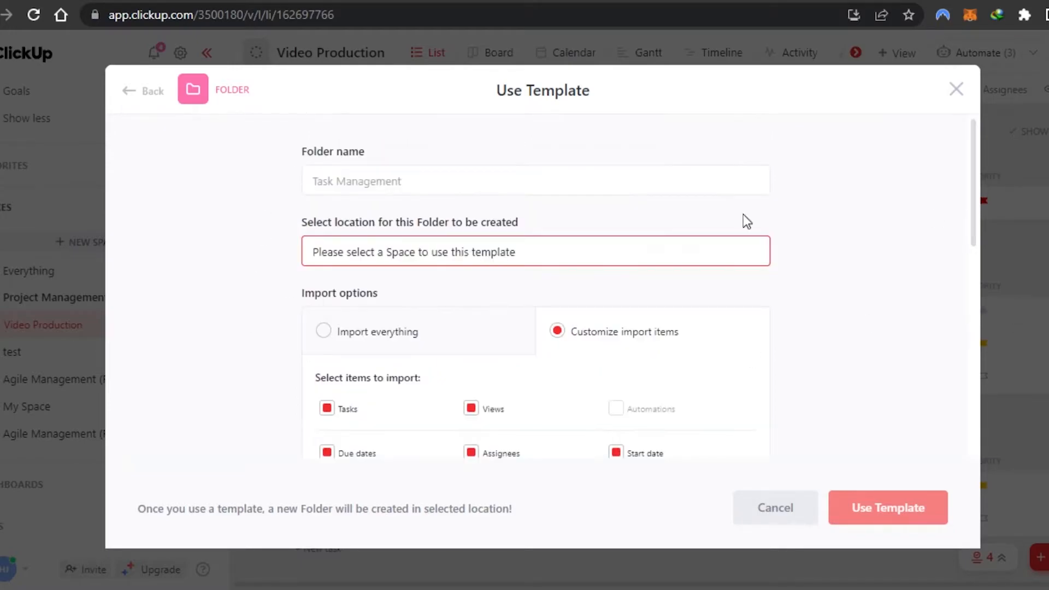
- Create the template's folder in the Project Management space with the folder name New
left_click(380, 255)
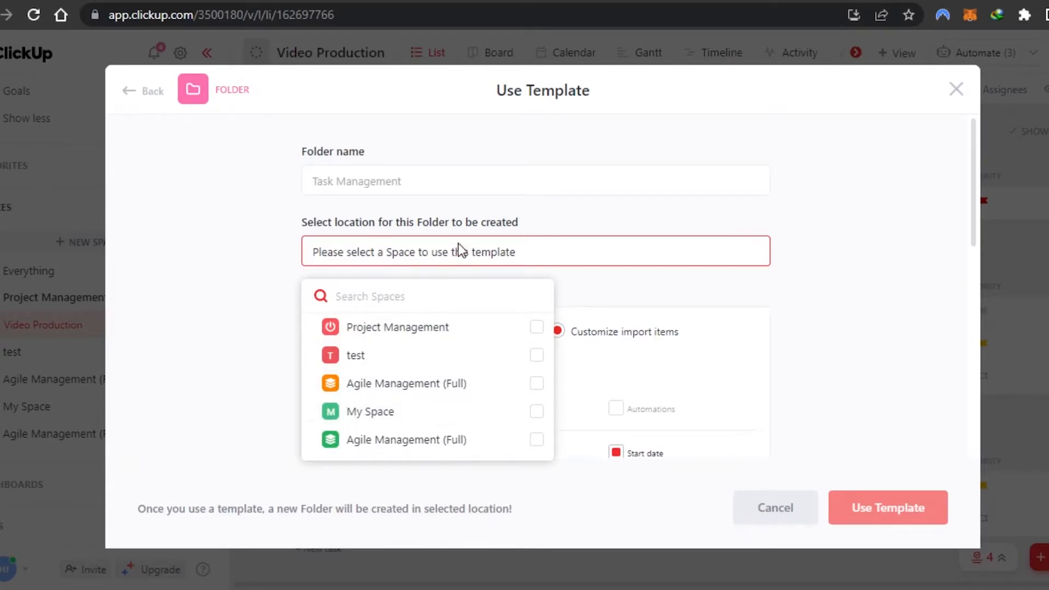
left_click(357, 333)
left_click(359, 185)
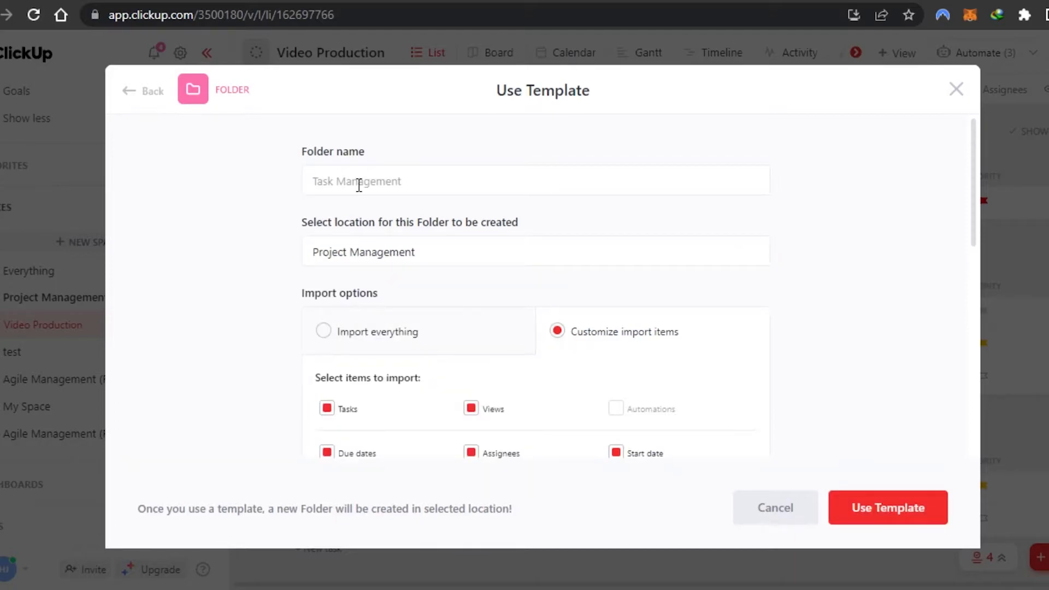
left_click(925, 508)
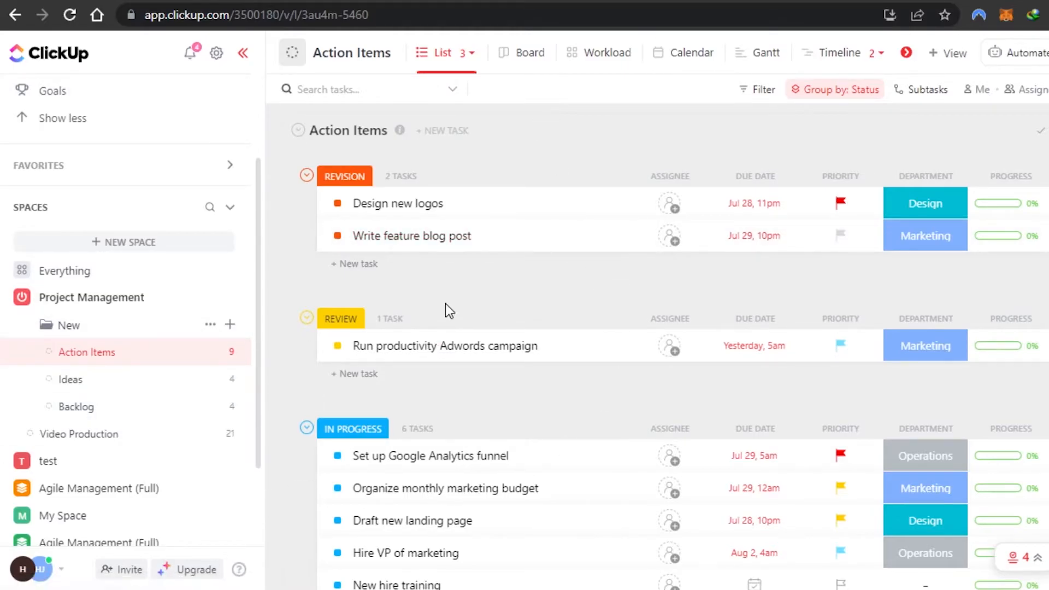
- Hide the sidebar and look through the view types that can be added to Action Items, without adding one
left_click(243, 53)
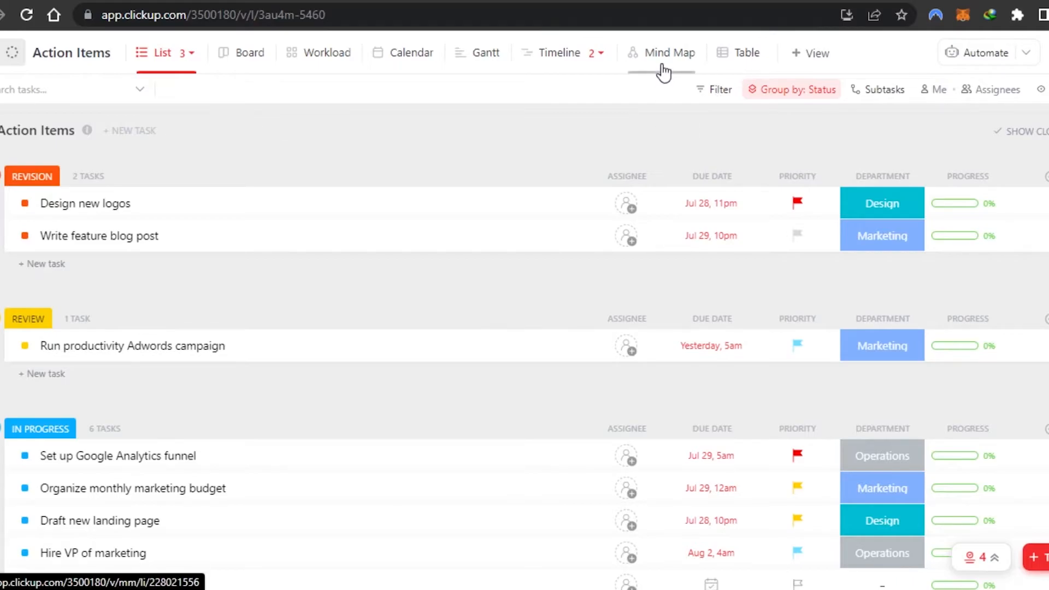
left_click(814, 53)
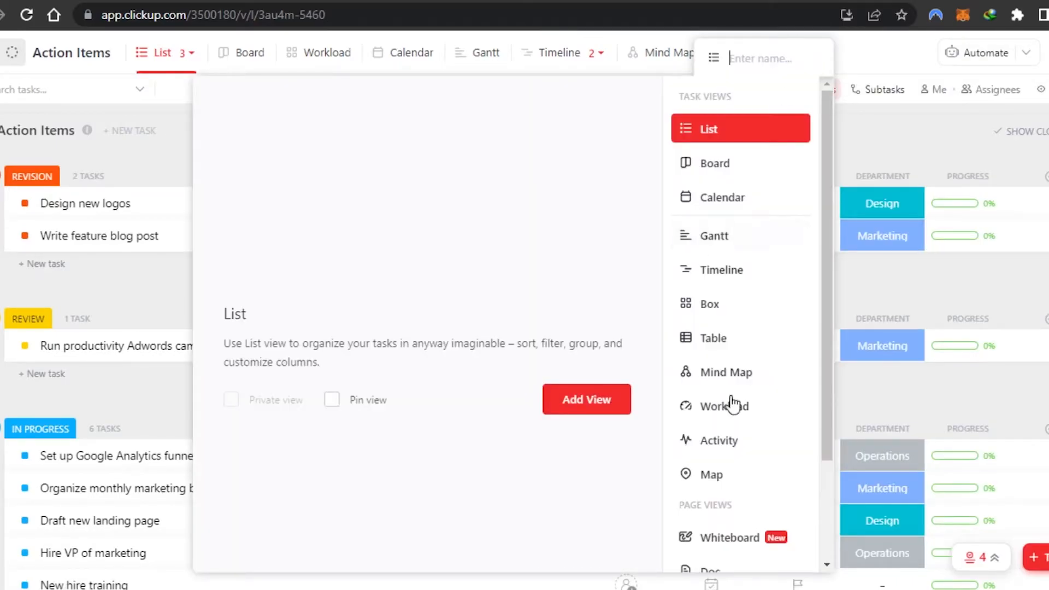
left_click_drag(827, 342, 825, 295)
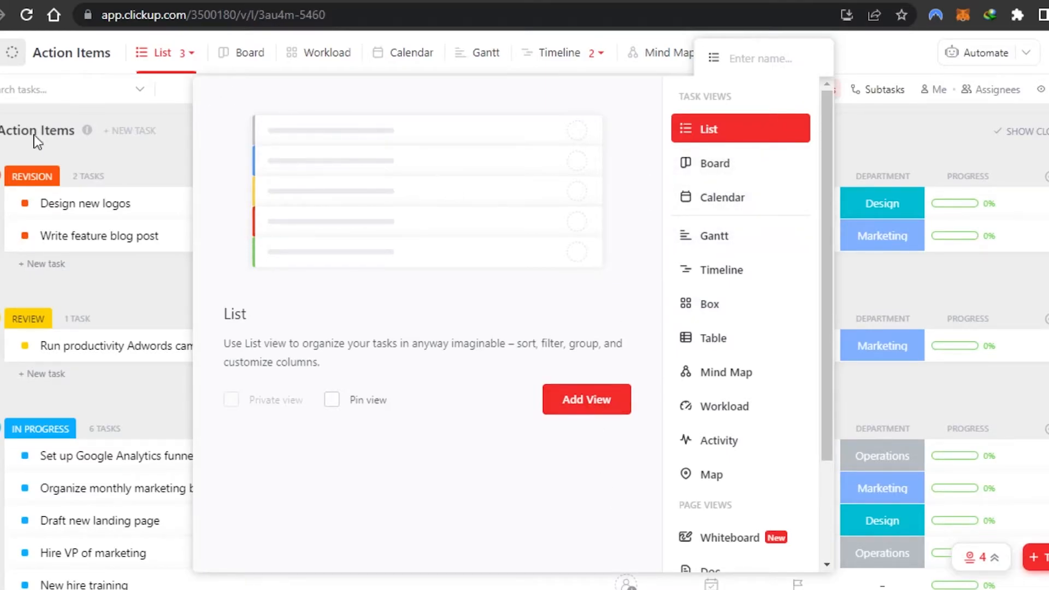
left_click(235, 73)
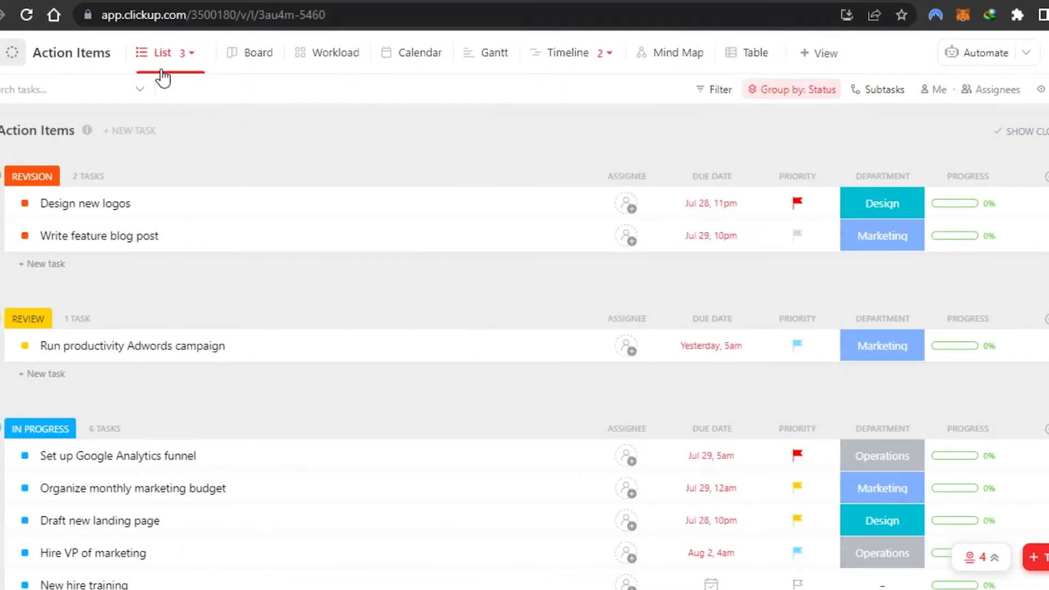
- Switch the Action Items list to Board view
left_click(244, 64)
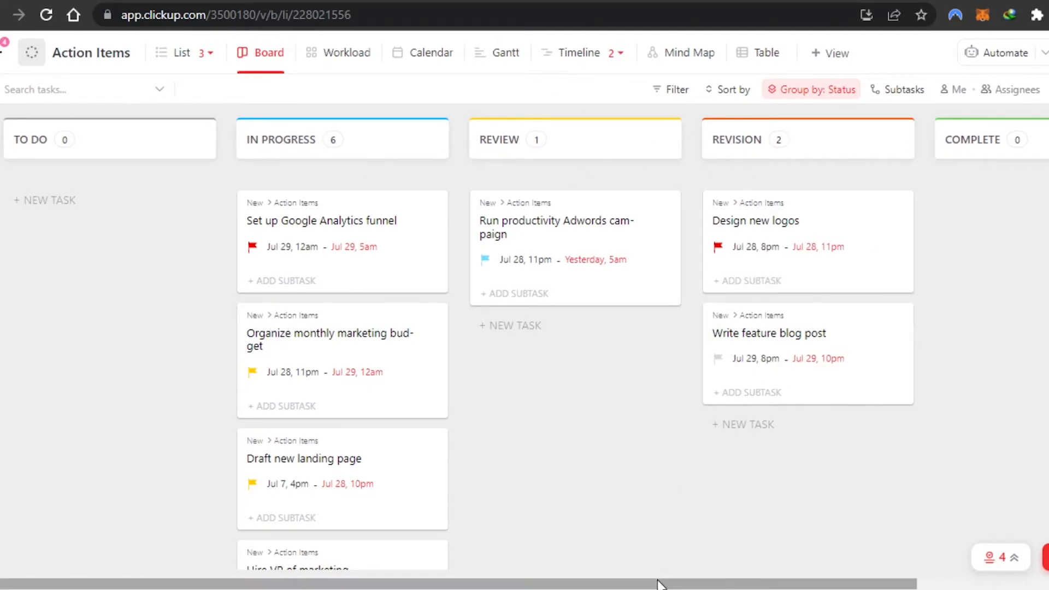
- Try to add a new status column named ERROR after the Complete column
left_click_drag(668, 584, 857, 573)
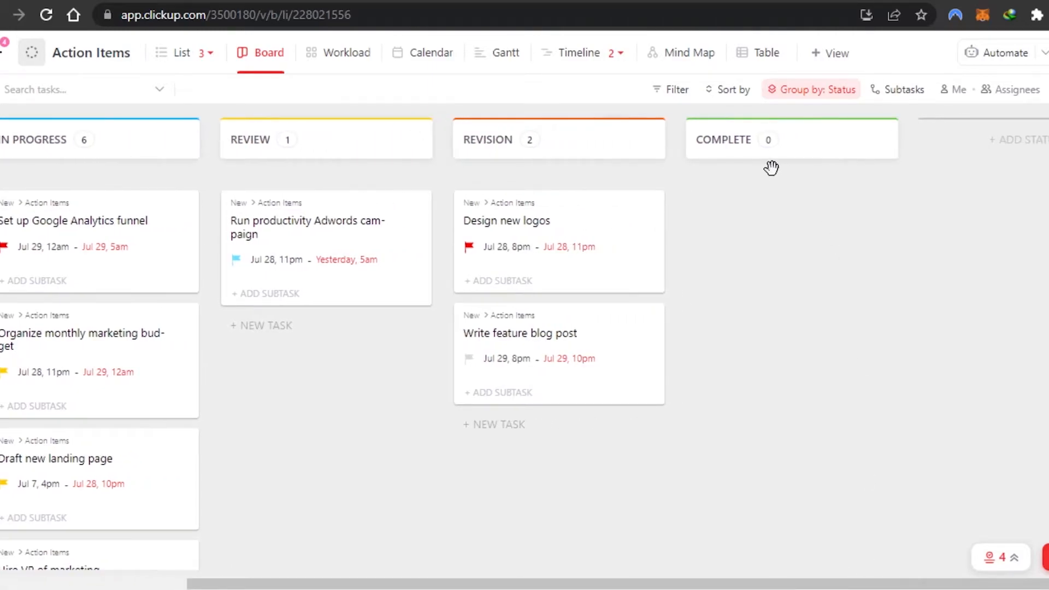
left_click(1012, 143)
left_click(955, 194)
left_click(960, 136)
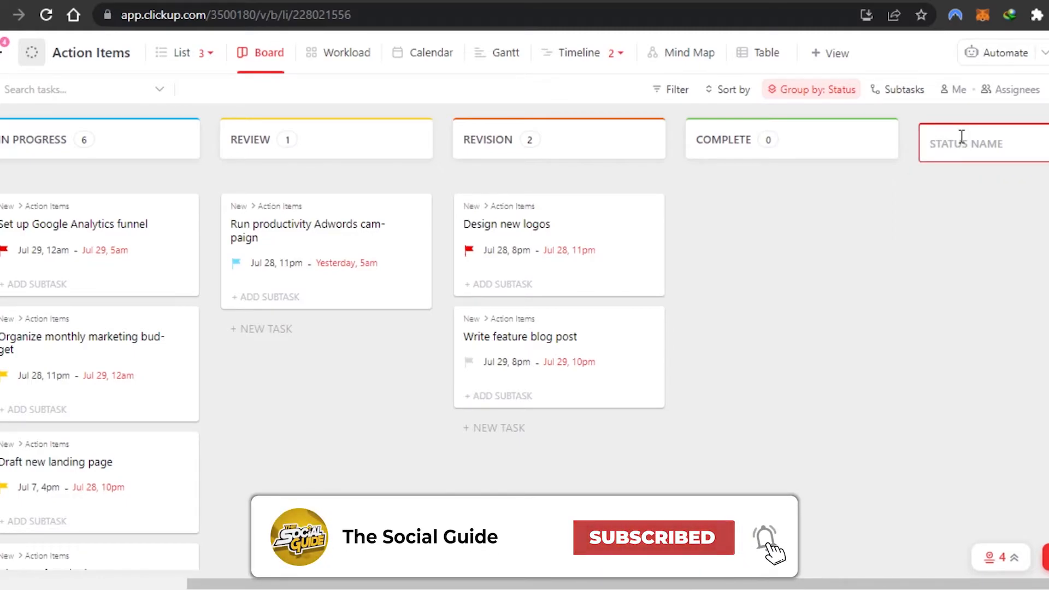
left_click(959, 147)
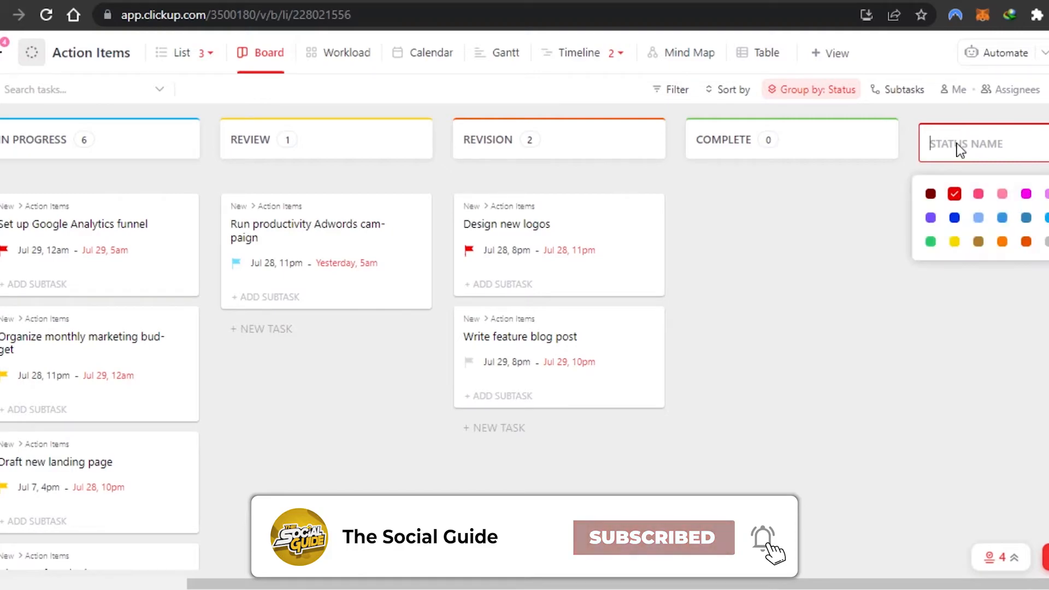
type("E")
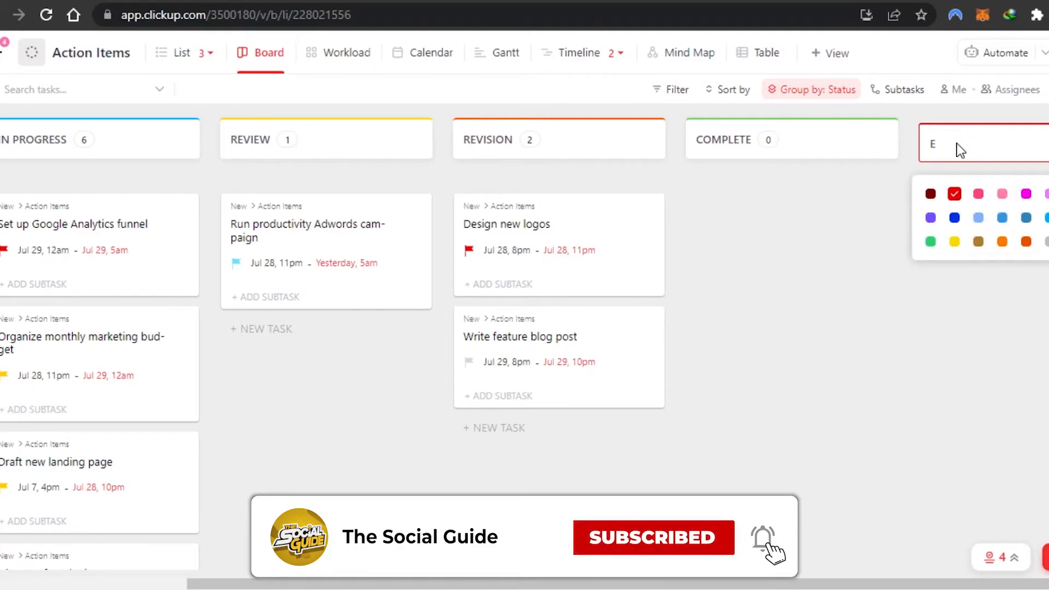
type("RROR")
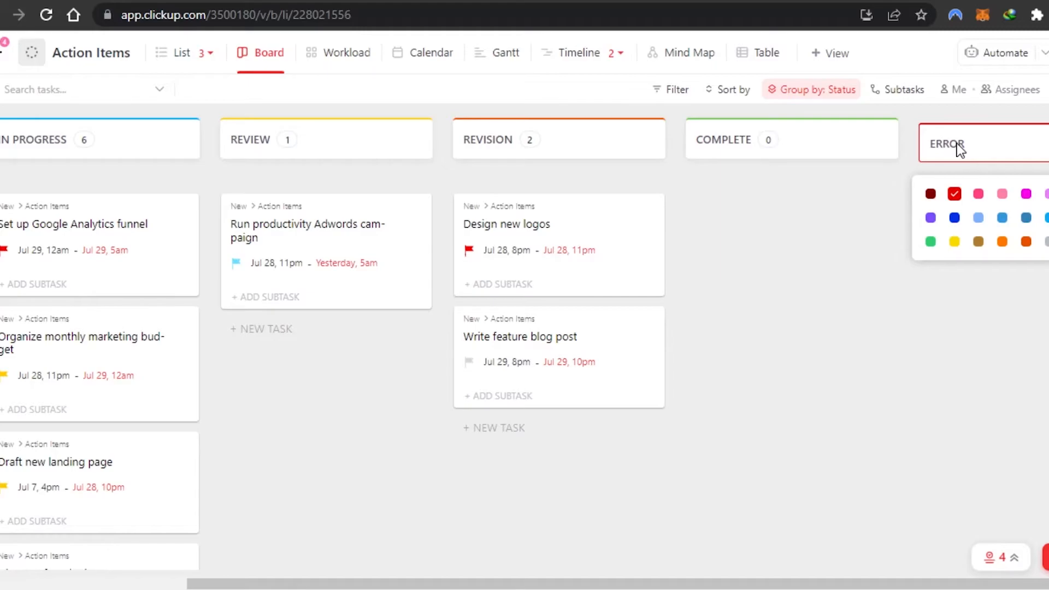
key("Return")
left_click(675, 468)
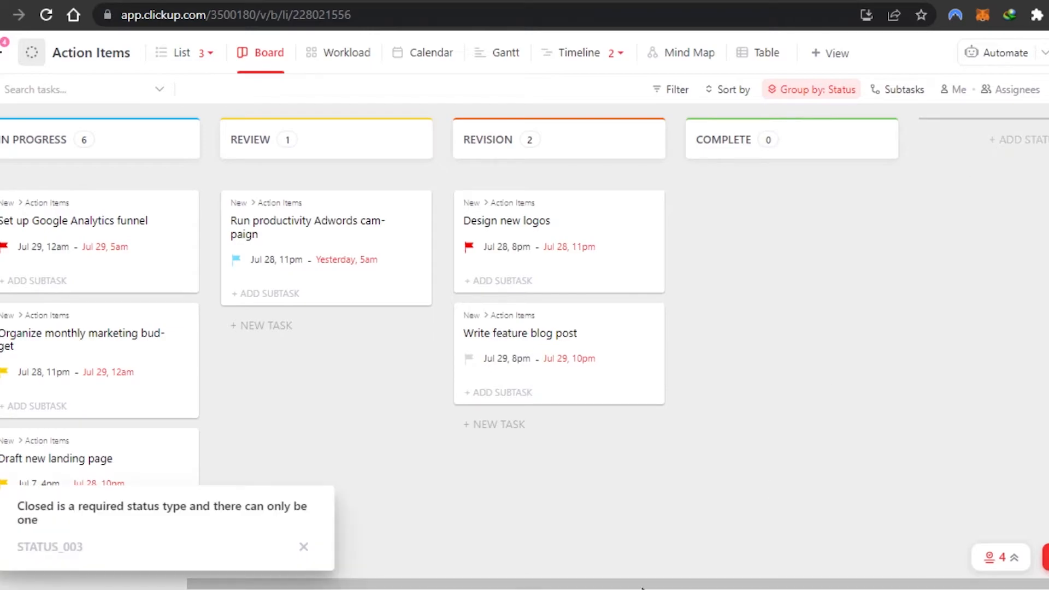
- Collapse the Review column on the board
scroll(655, 585, "left", 4)
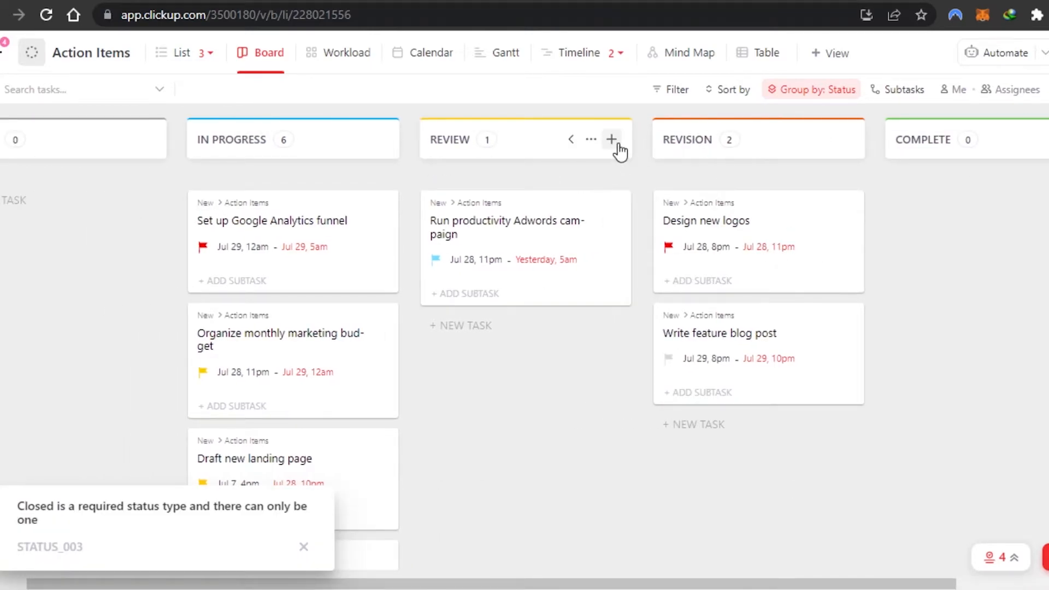
left_click(591, 140)
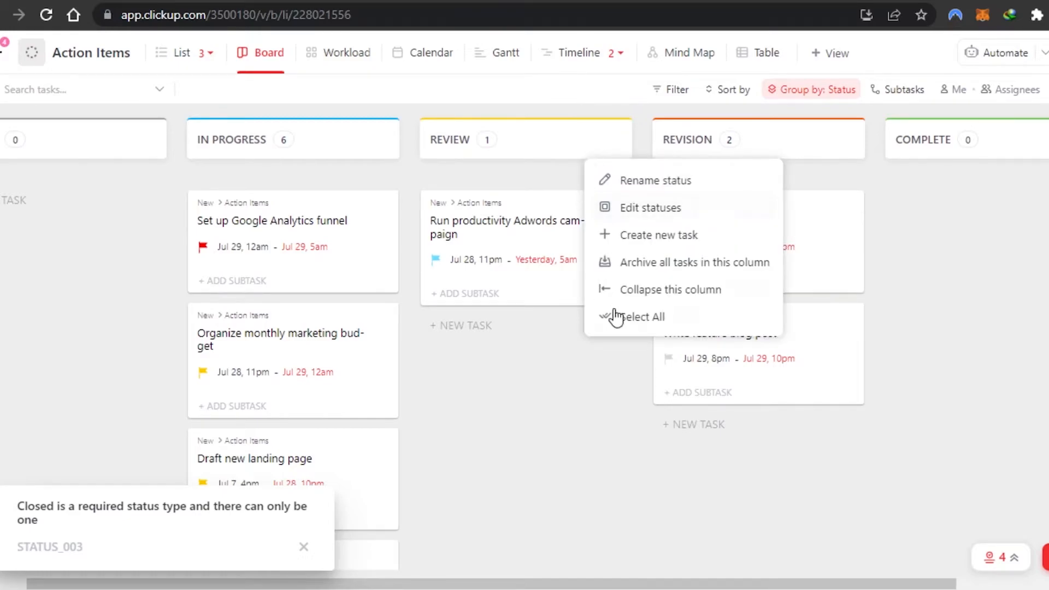
left_click(632, 290)
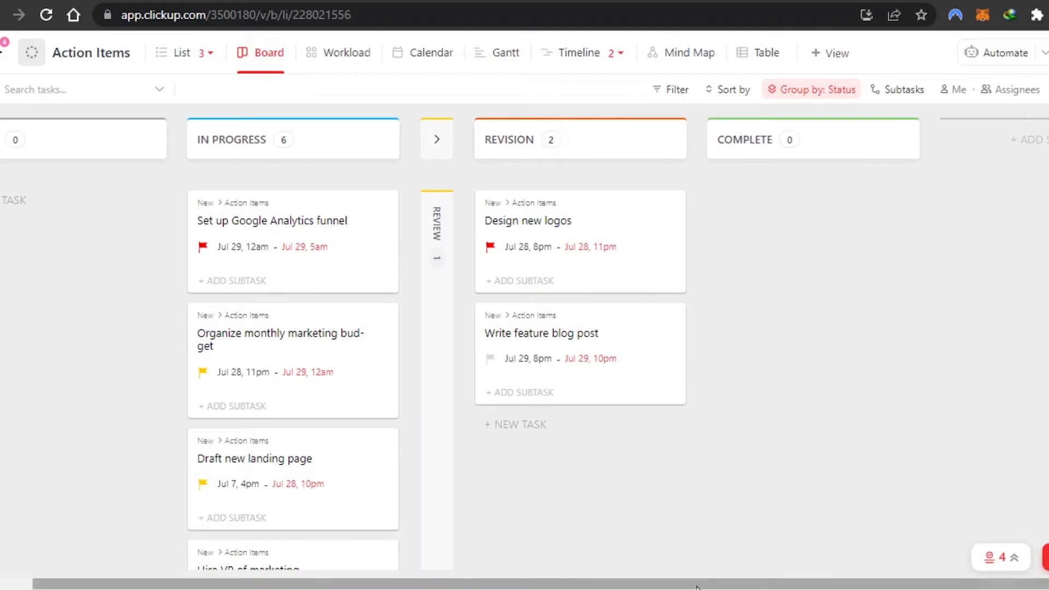
- Add a task named Tsk 1 to the To Do column, and open it to correct its name to Task 1
left_click_drag(691, 587, 543, 575)
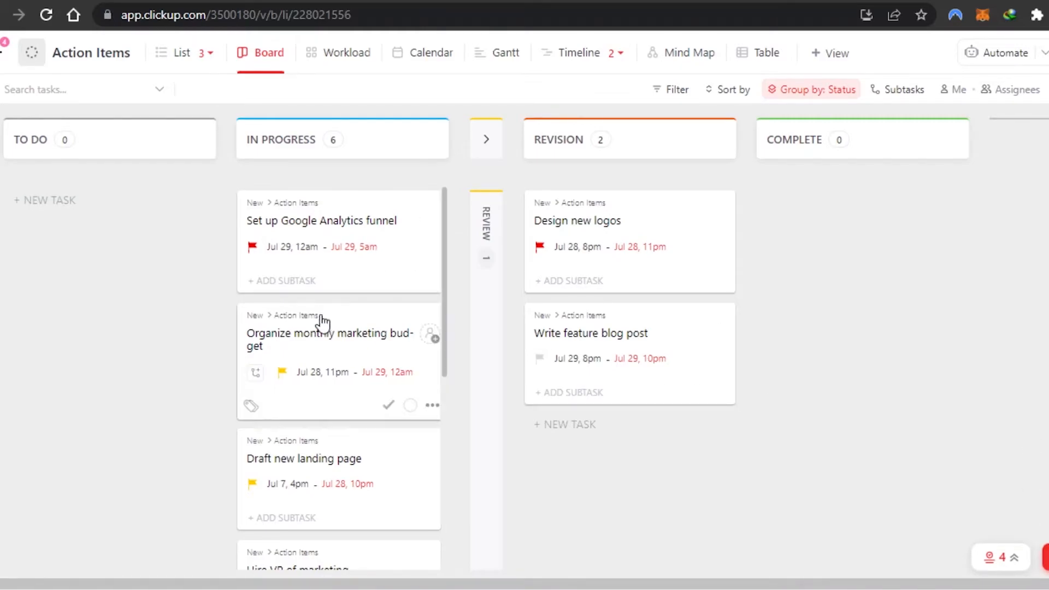
left_click(63, 201)
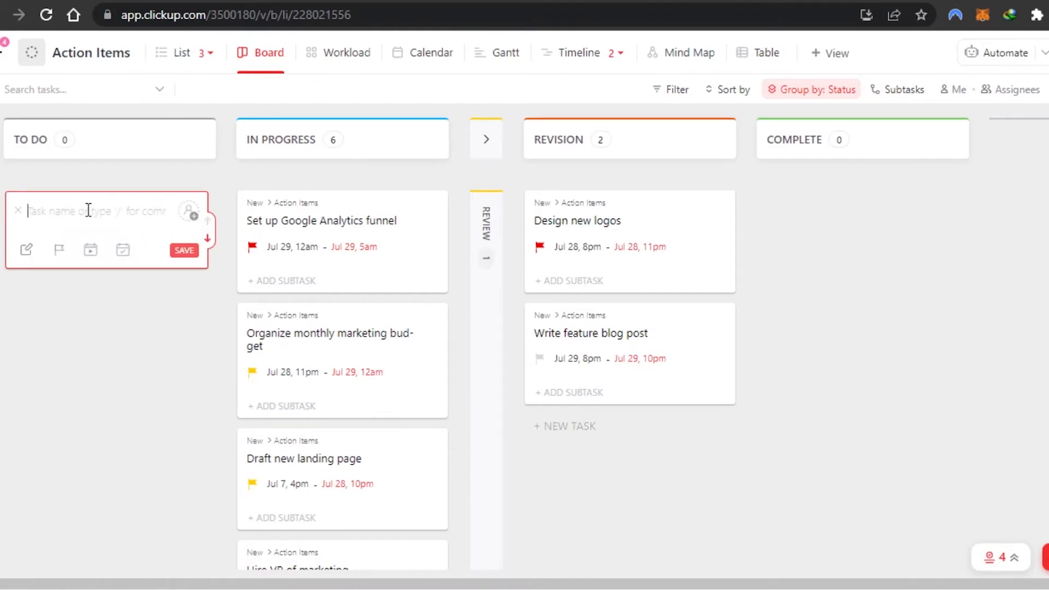
type("Ts")
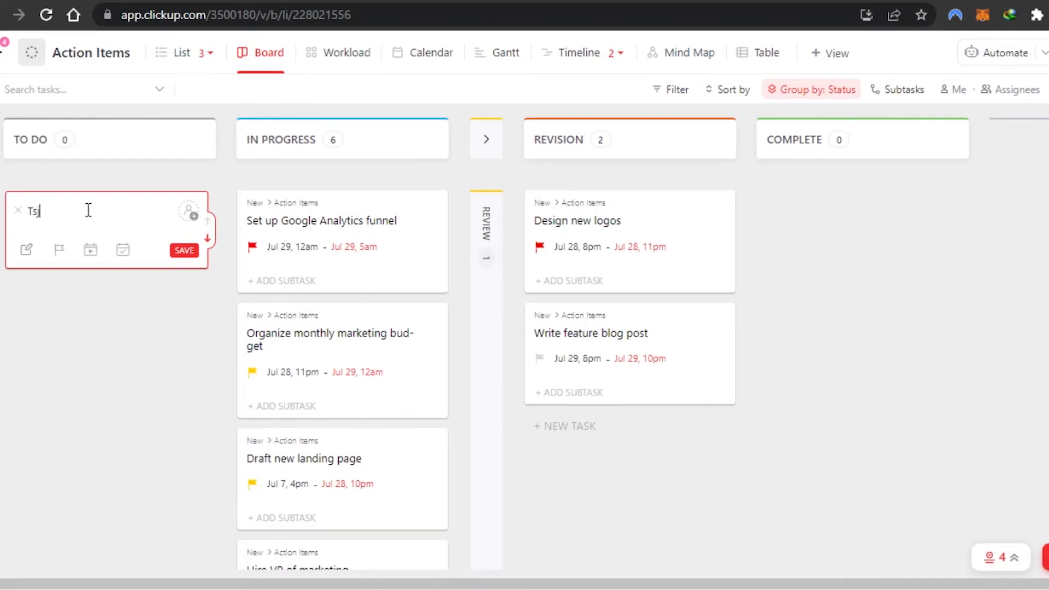
type("k 1")
key("Return")
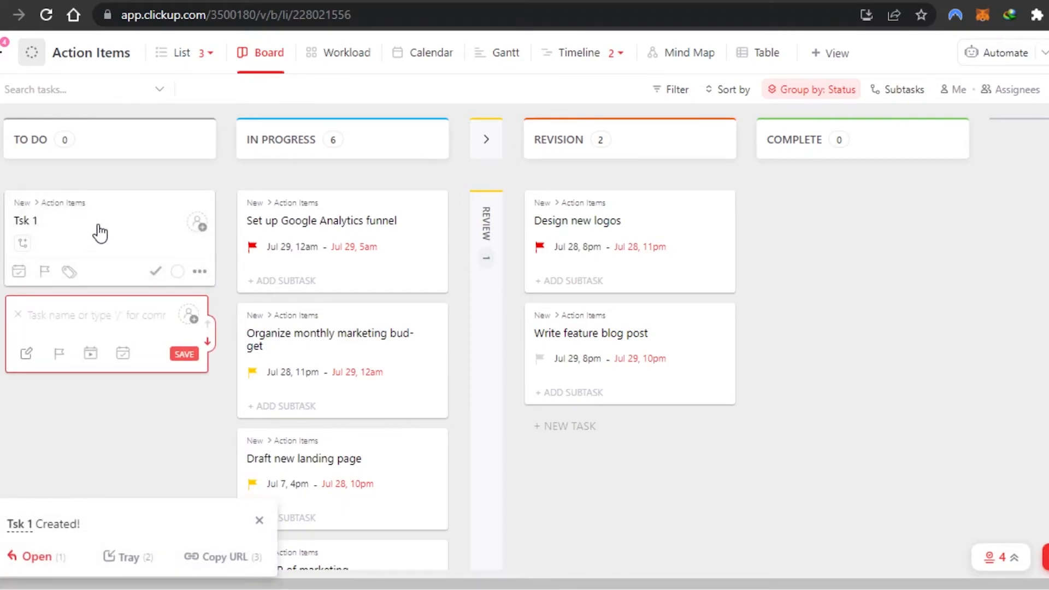
left_click(96, 230)
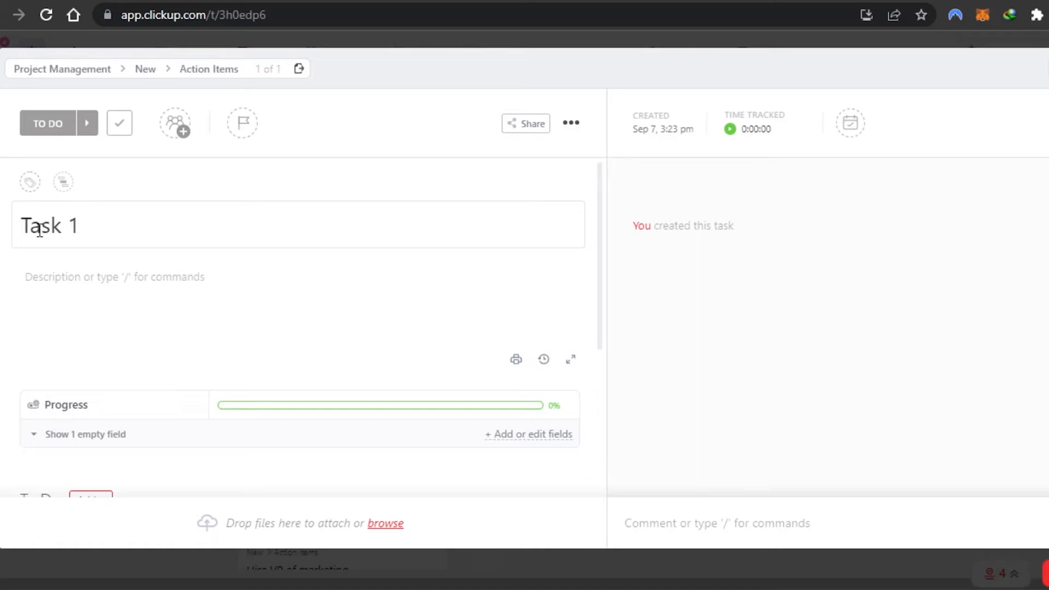
- Enter the text "description" in the description of Task 1 and start a new line below it
left_click(90, 277)
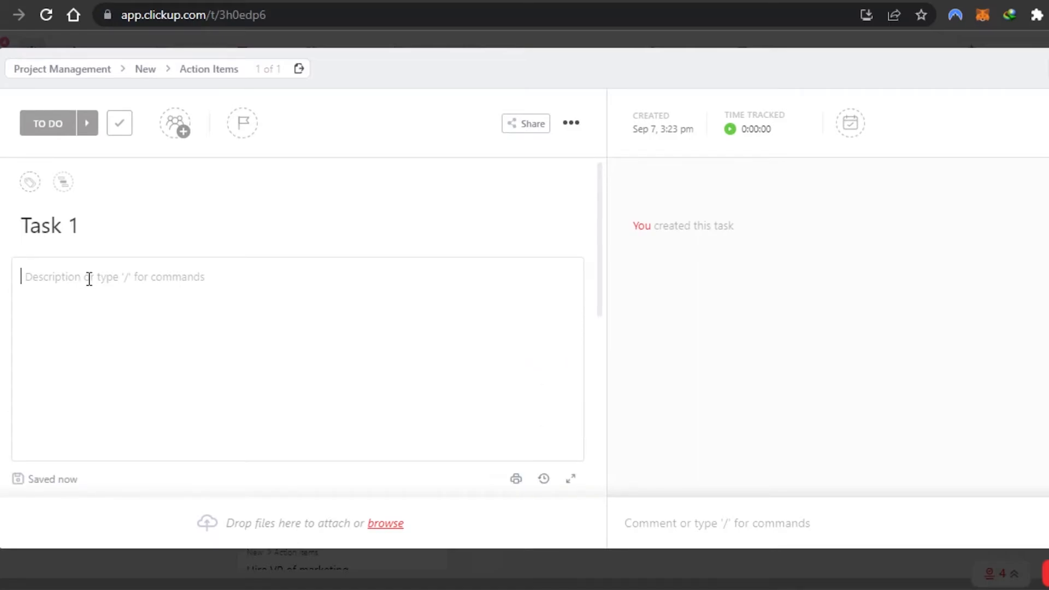
type("descript")
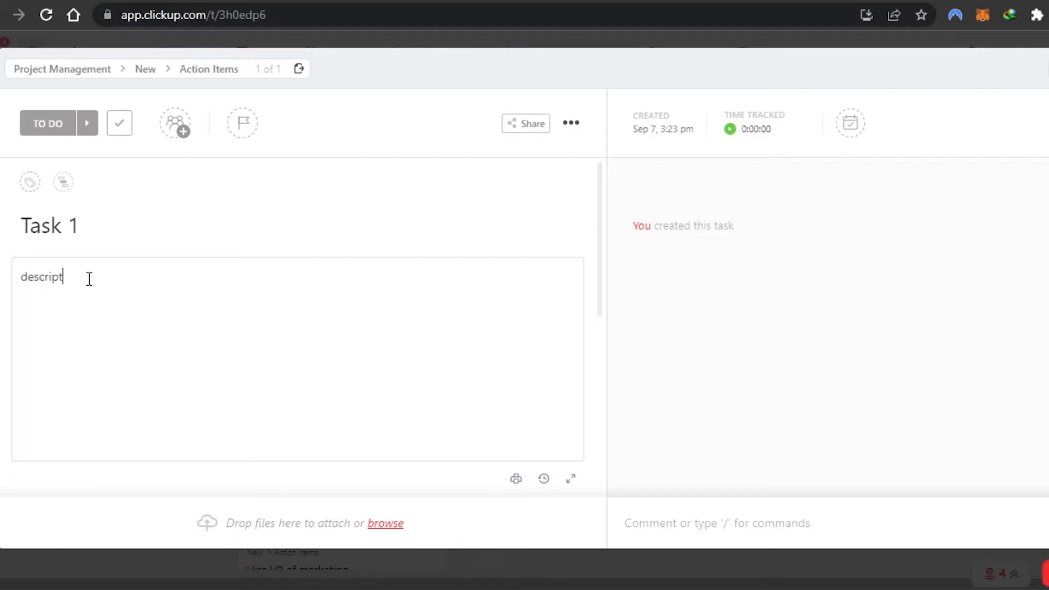
type("ion")
key("Return")
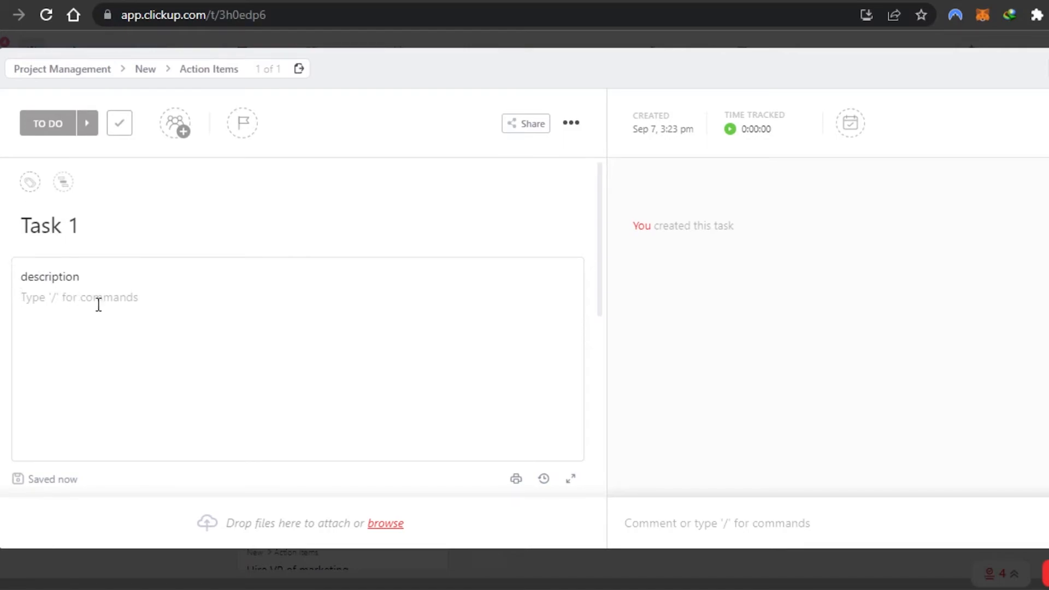
- Insert a checklist below the description text with the items write script, Review scripts, Proof read and Send to editor
type("/")
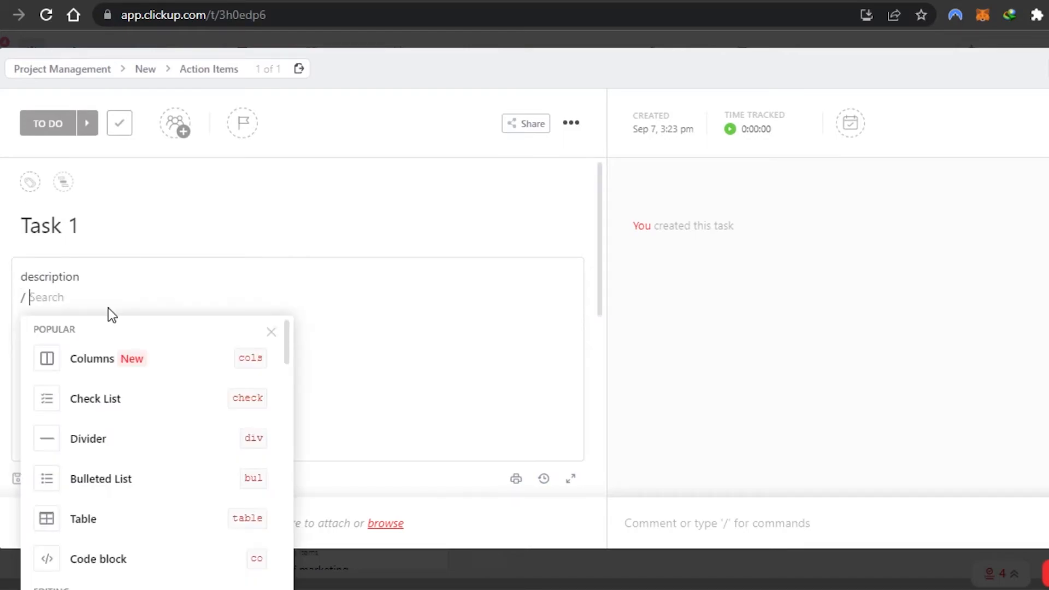
left_click(98, 405)
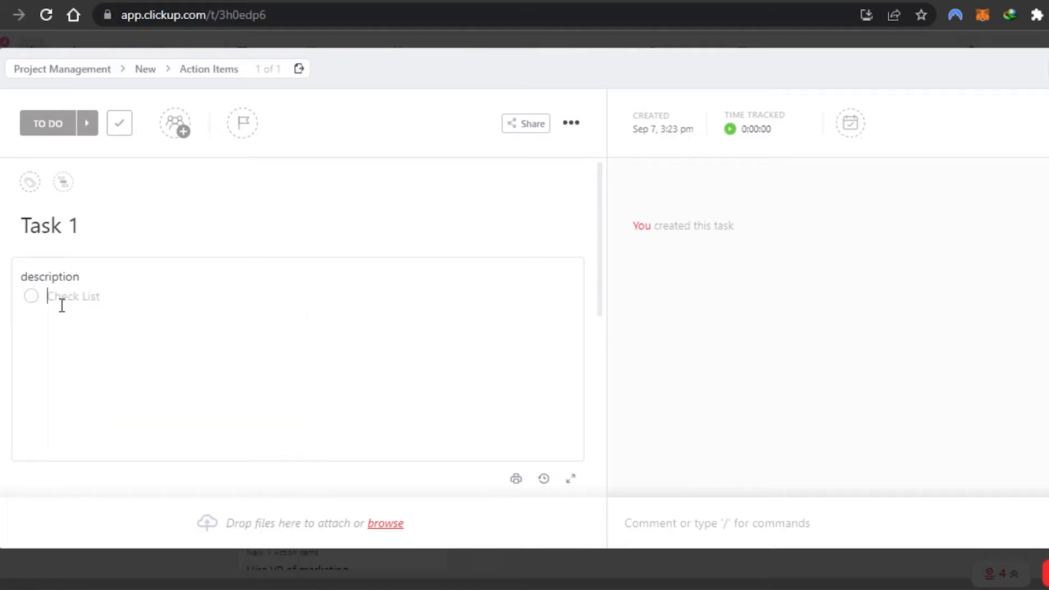
type("write script Review scriot Proof read Send to editor")
right_click(99, 318)
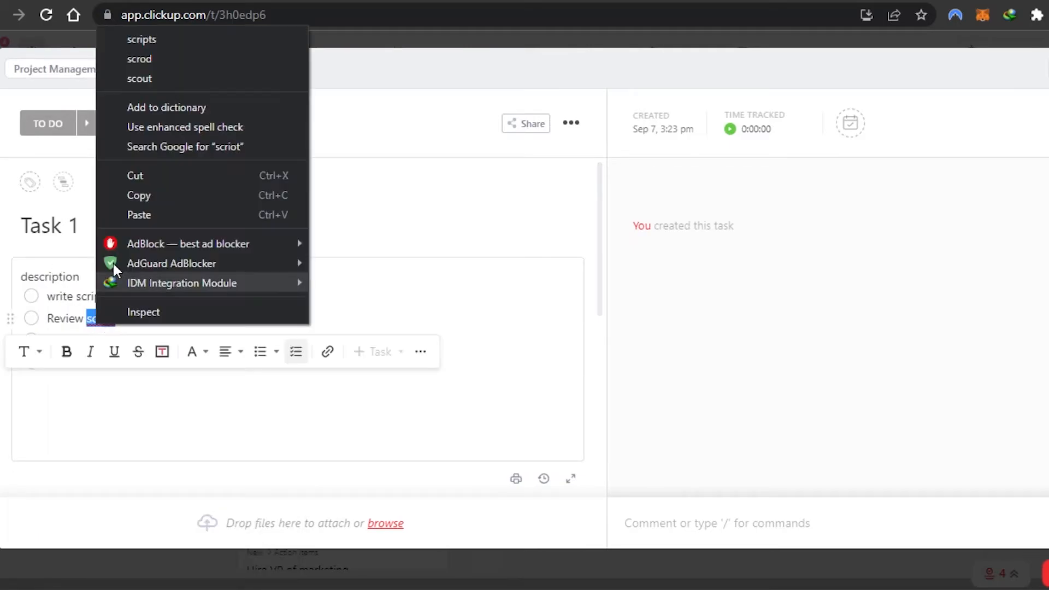
left_click(131, 39)
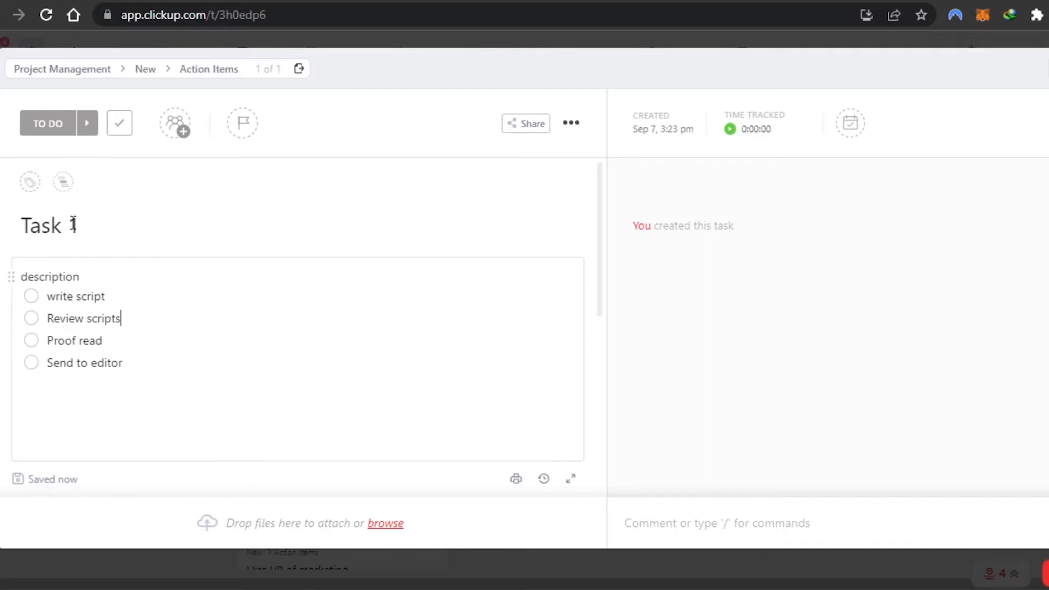
- Assign Task 1 to the first listed teammate, and add and remove the second teammate as an assignee
left_click(182, 131)
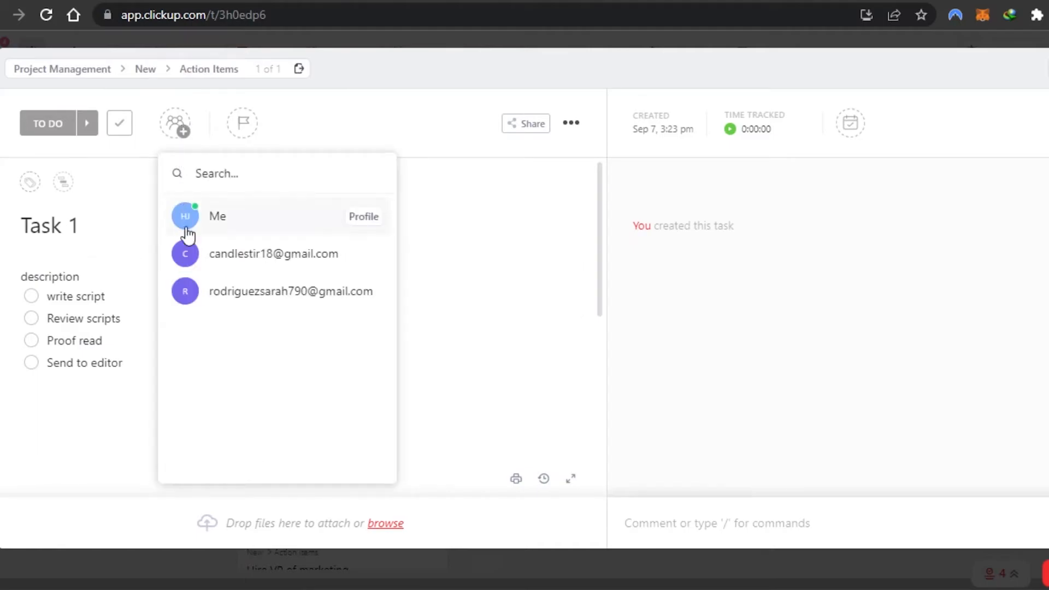
left_click(216, 256)
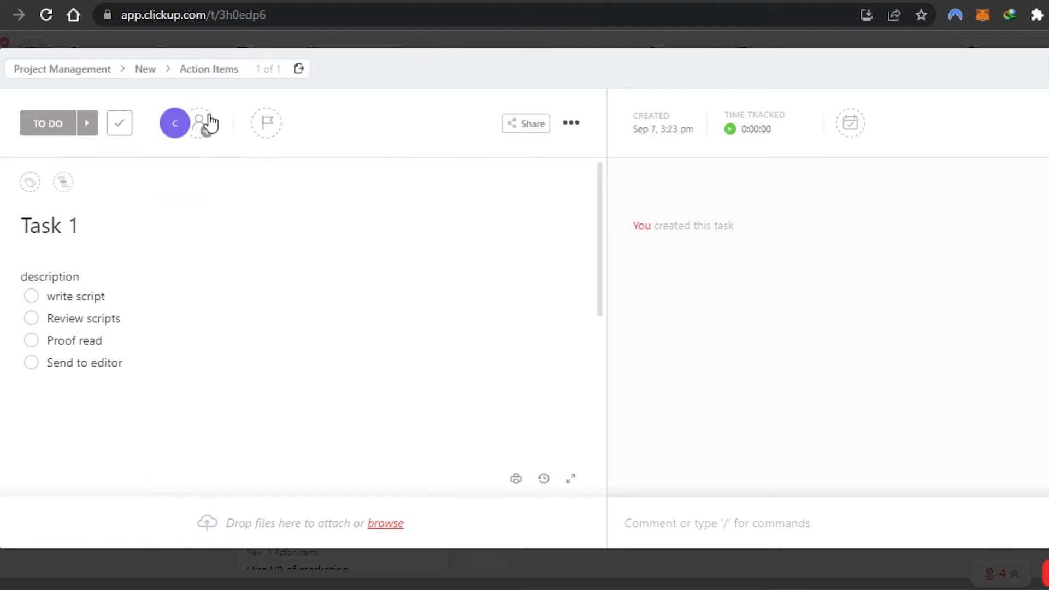
left_click(211, 136)
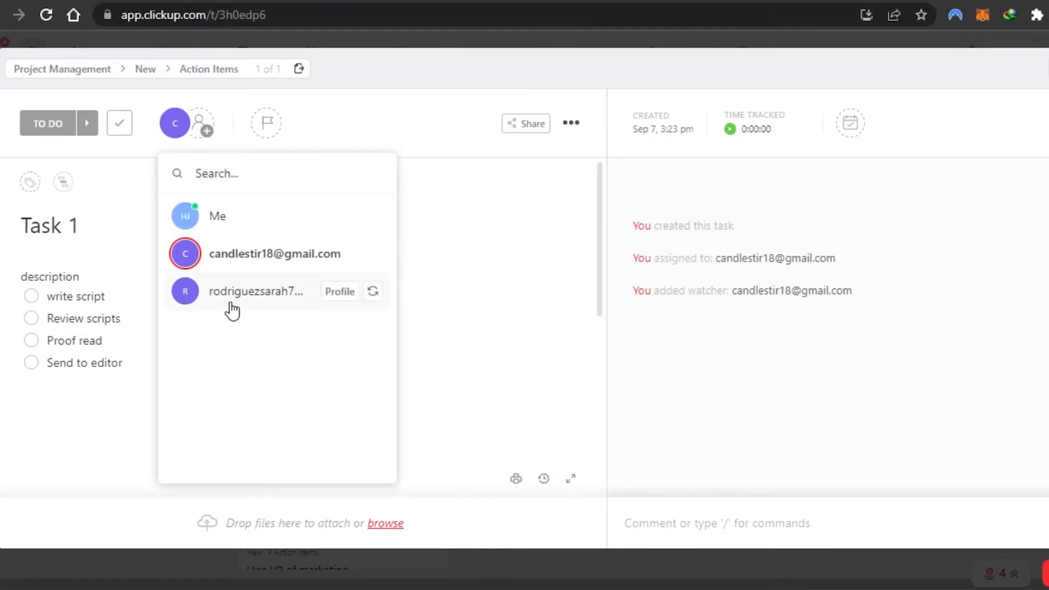
left_click(235, 298)
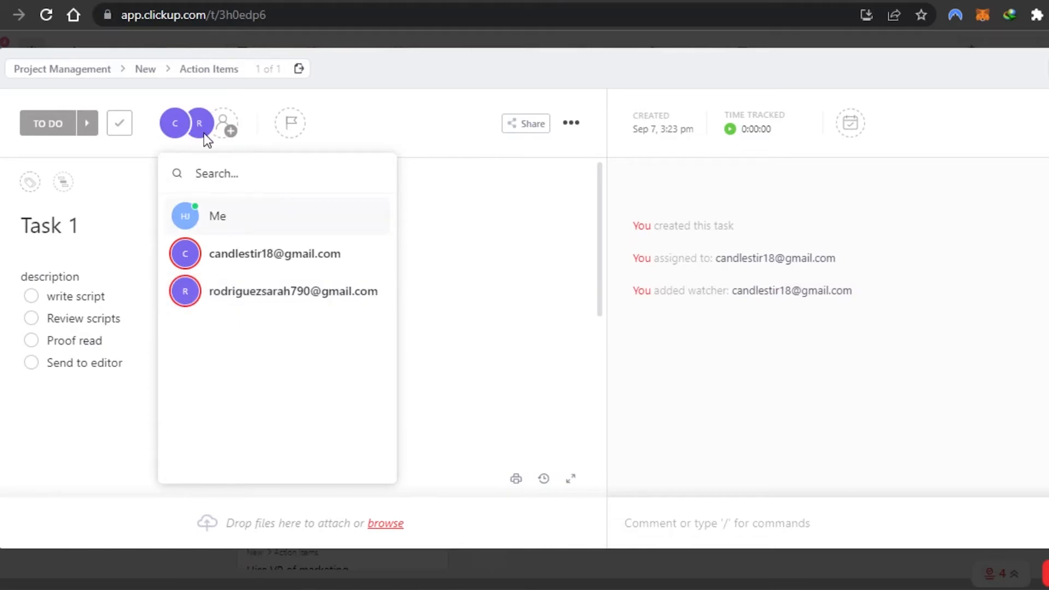
left_click(197, 302)
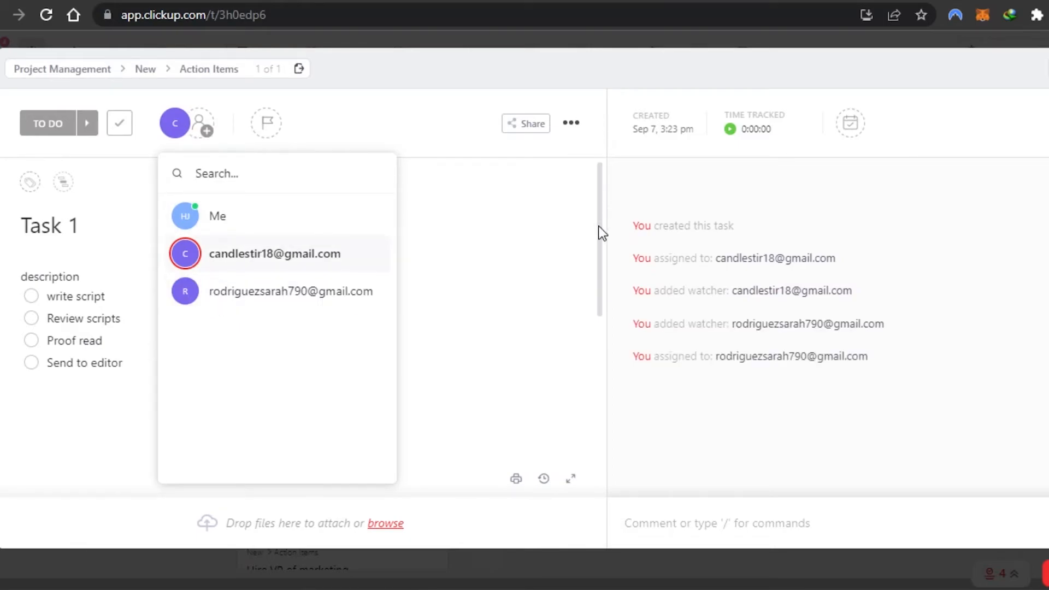
left_click(481, 209)
- Set the due date of Task 1 to Friday, September 9, 2022
left_click_drag(599, 209, 594, 351)
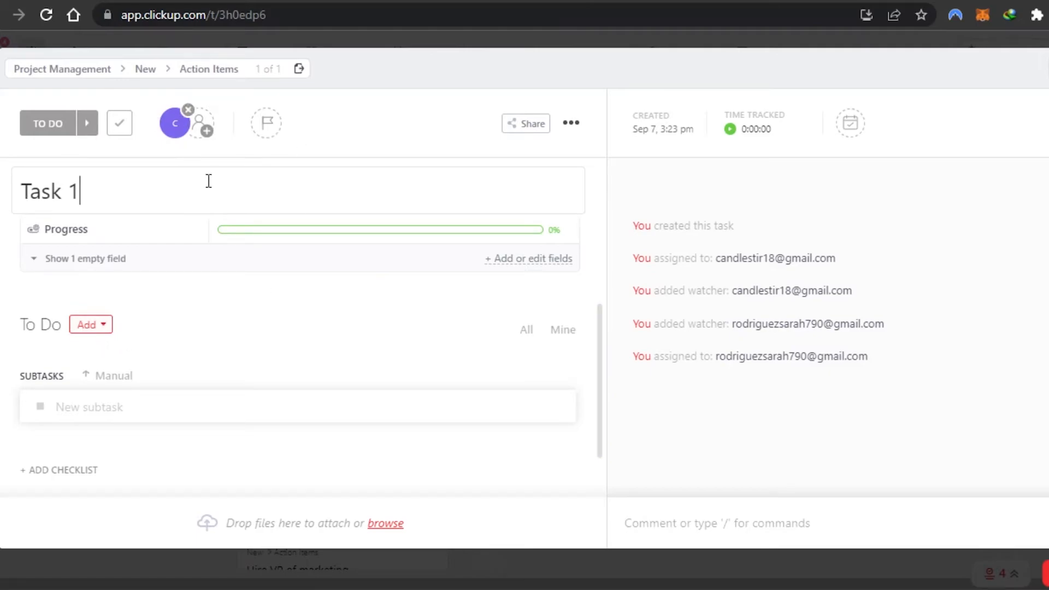
left_click_drag(602, 366, 603, 451)
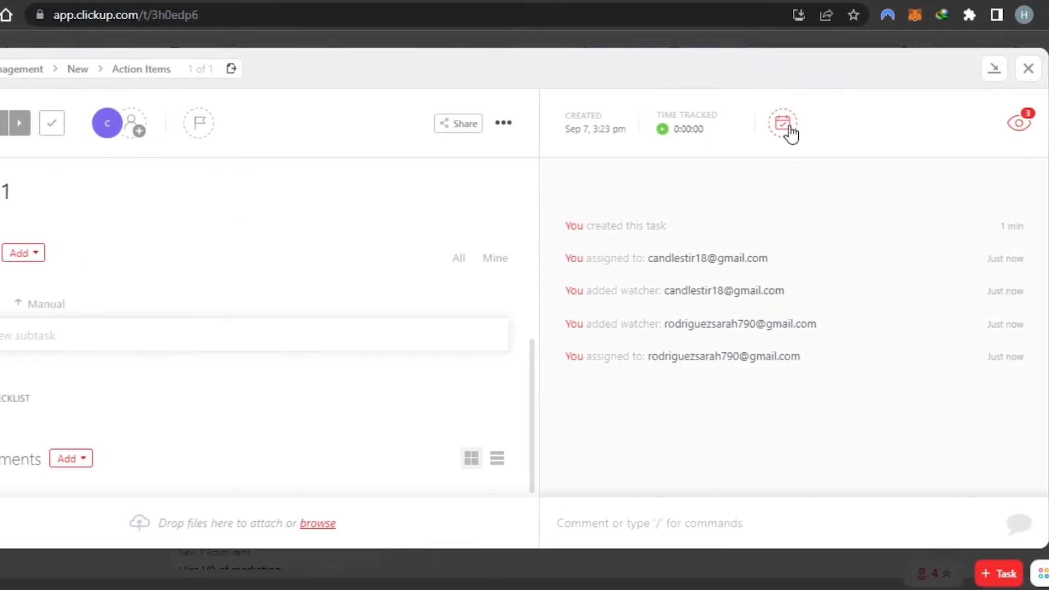
left_click(824, 129)
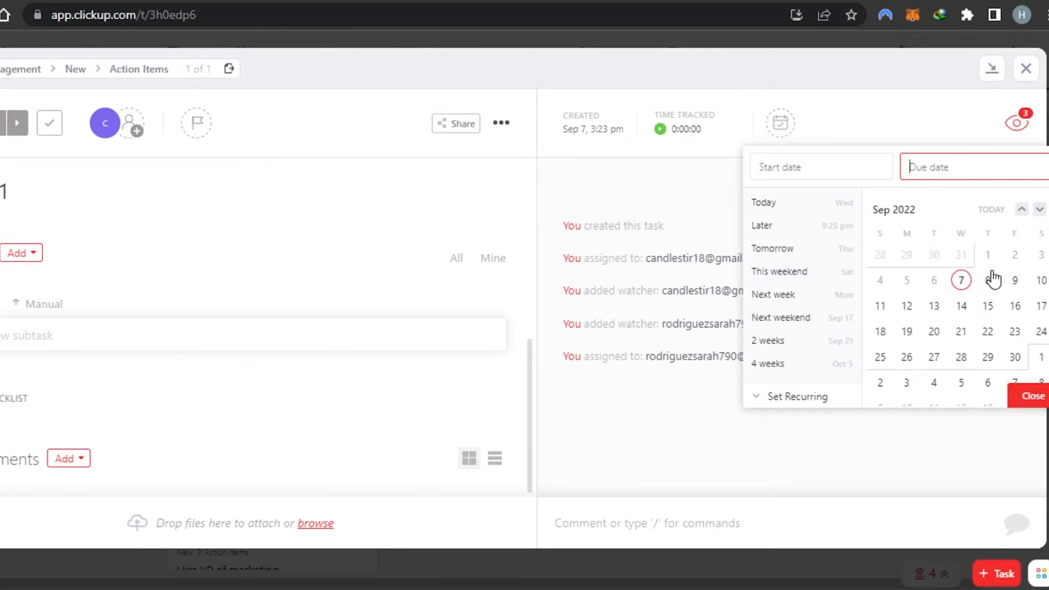
left_click(1016, 282)
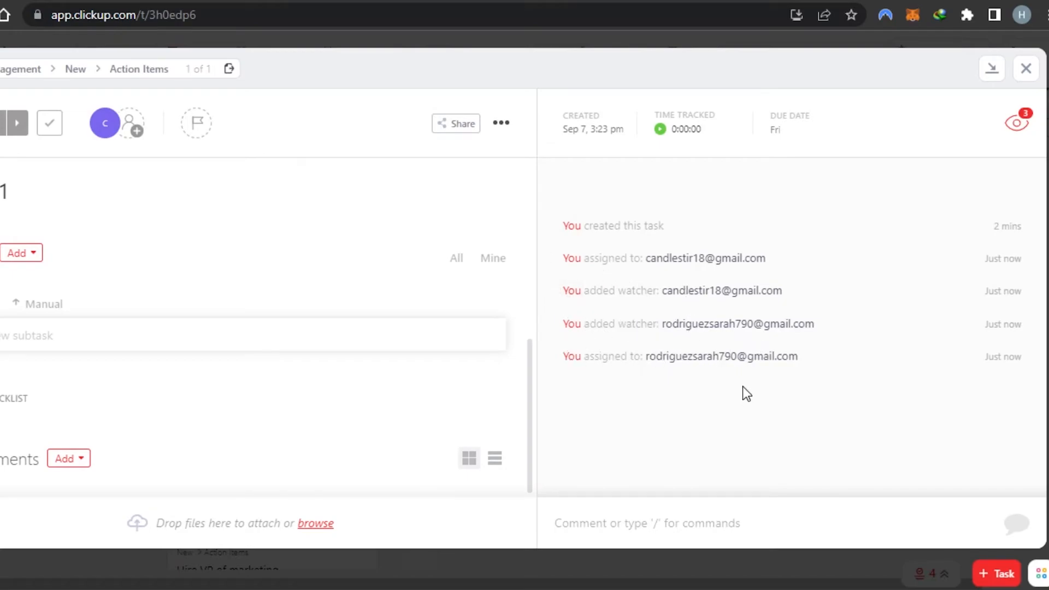
- Examine the comment editor of Task 1 and its tools without writing a comment
left_click(610, 523)
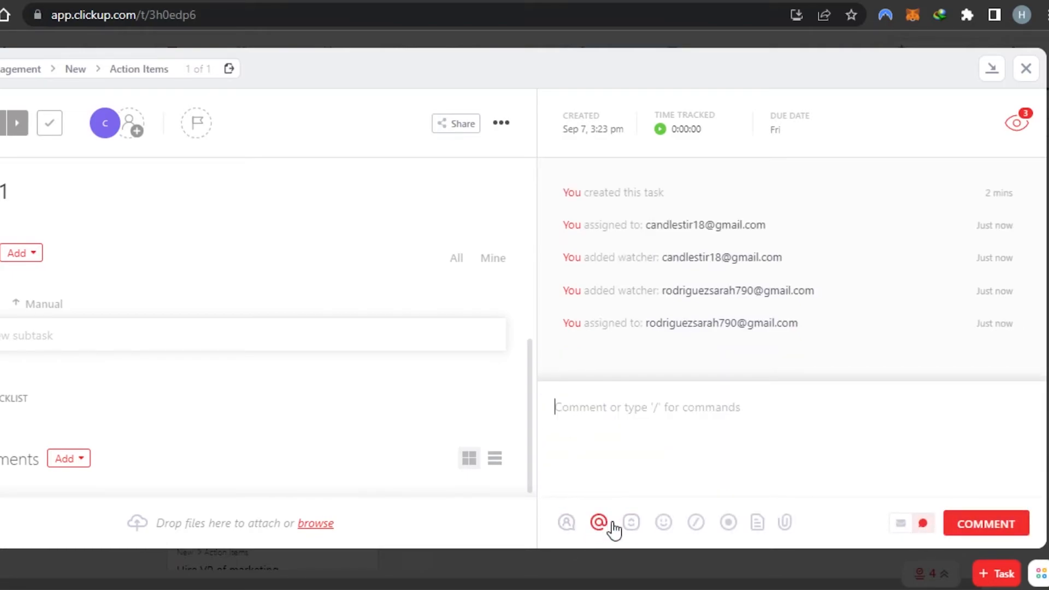
left_click(574, 419)
mouse_move(867, 209)
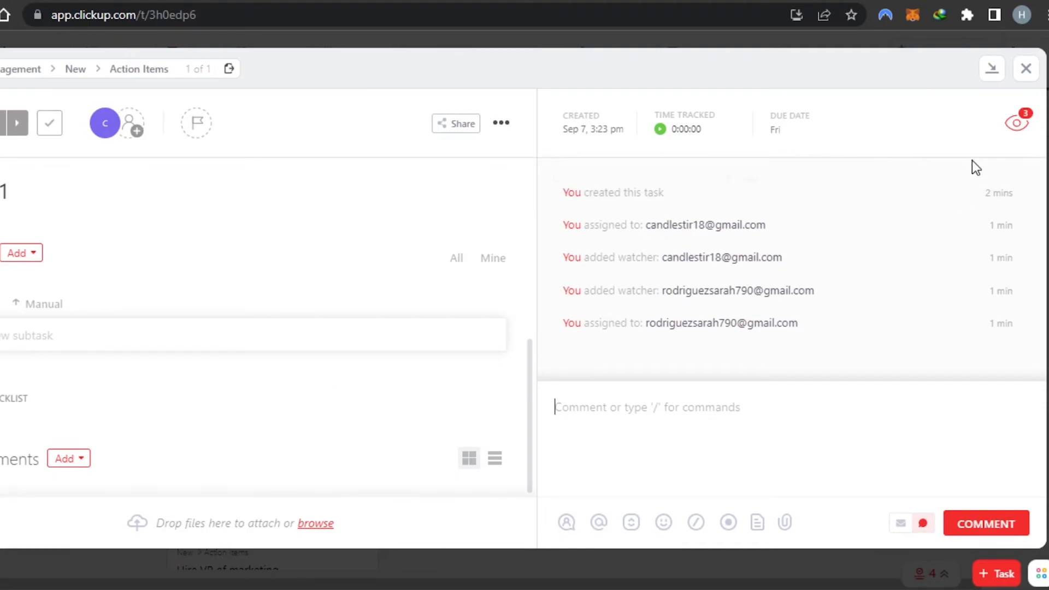
- Close the task details and set the priority of Task 1 to Urgent on the board
left_click(1025, 68)
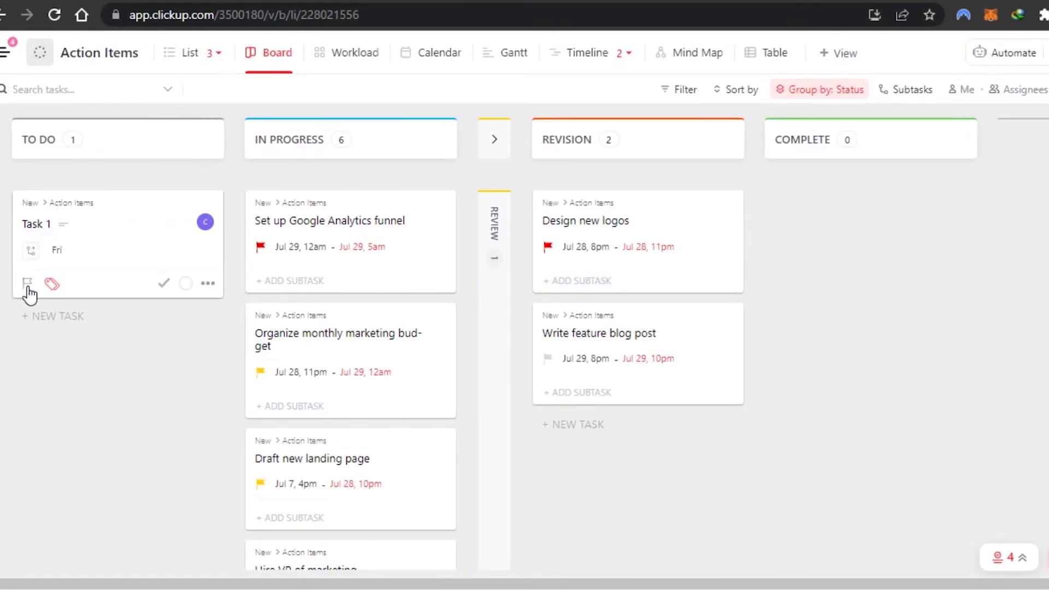
left_click(27, 283)
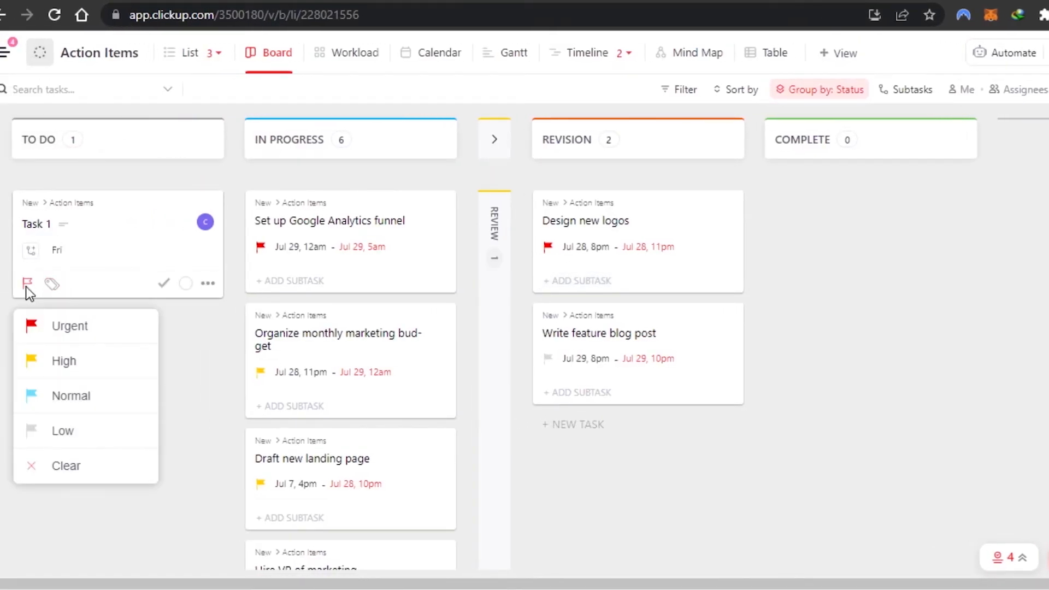
left_click(63, 327)
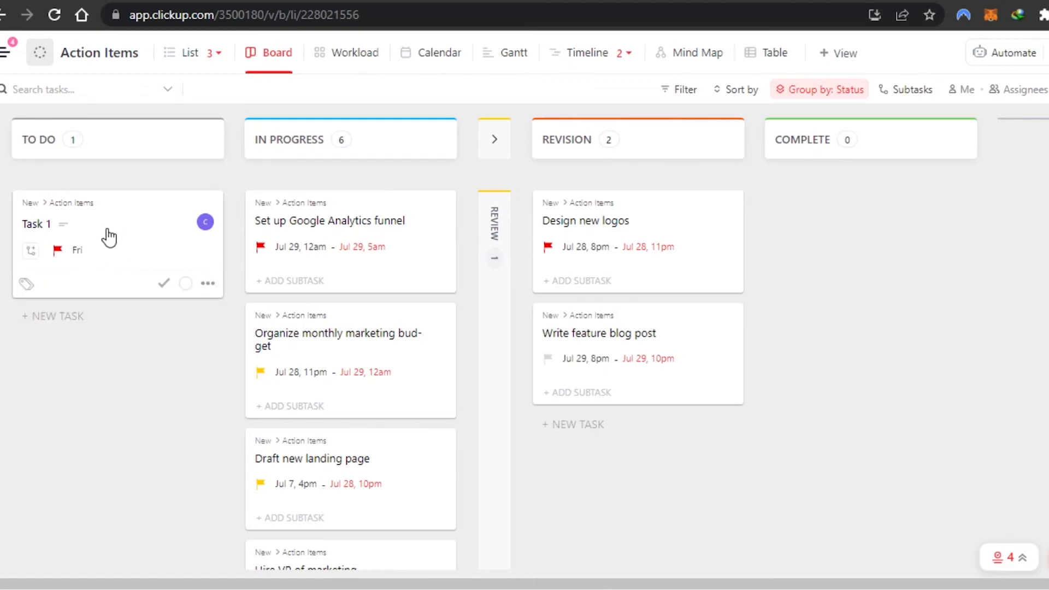
- Move the Set up Google Analytics funnel and Draft new landing page tasks from In Progress to Complete on the board
left_click_drag(105, 236, 323, 164)
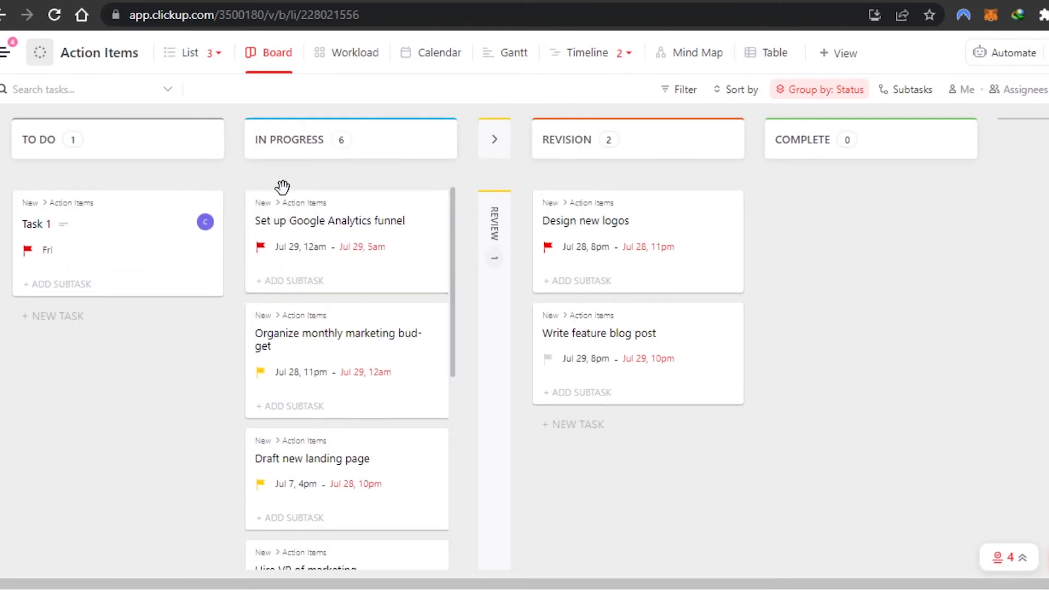
left_click_drag(320, 235, 847, 218)
left_click_drag(344, 409, 861, 356)
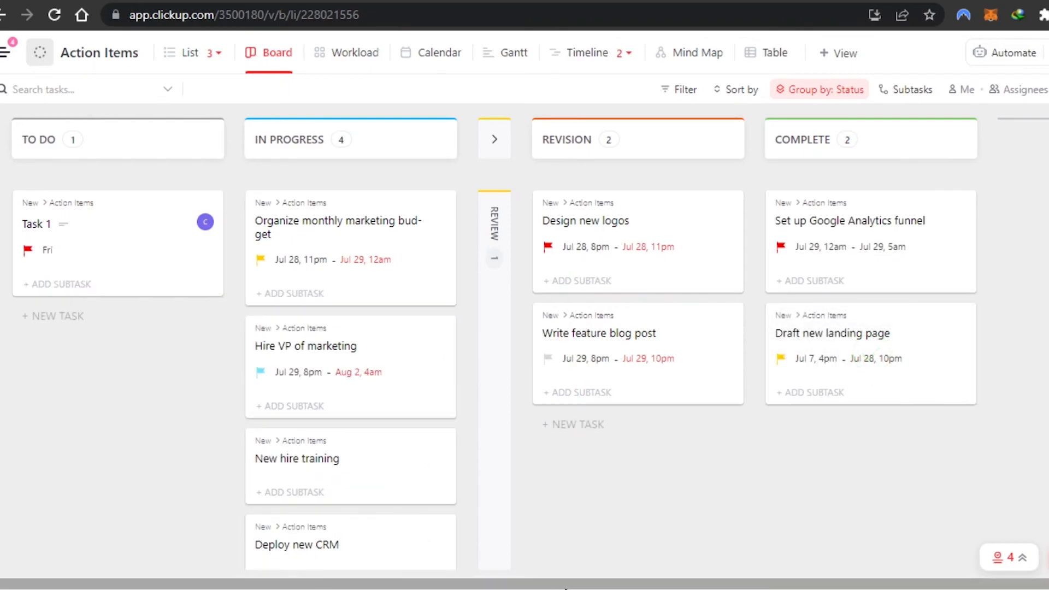
- Display the quick-action tools such as Record Clip, Track Time, Reminder and Notepad
scroll(868, 557, "right", 3)
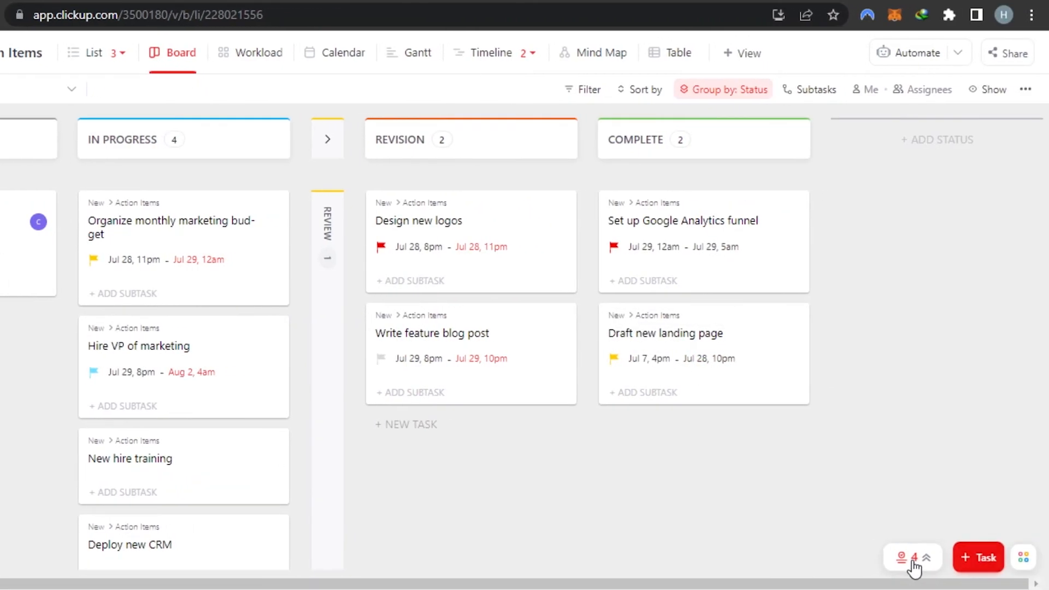
left_click(1025, 562)
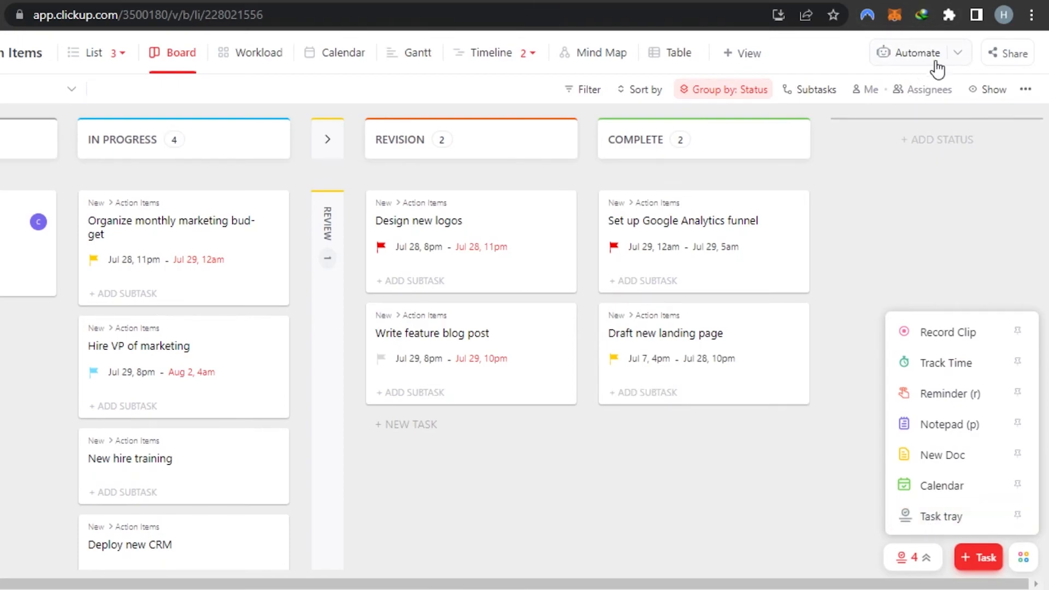
- Examine the sharing options and member permissions of the Action Items list, and close them without inviting anyone
left_click(1008, 57)
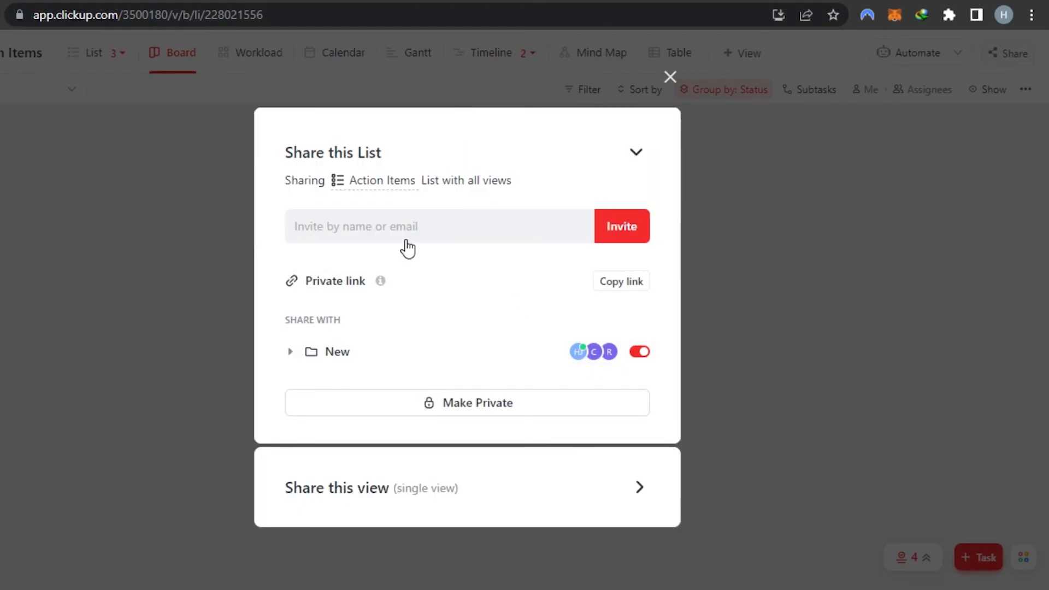
left_click(356, 230)
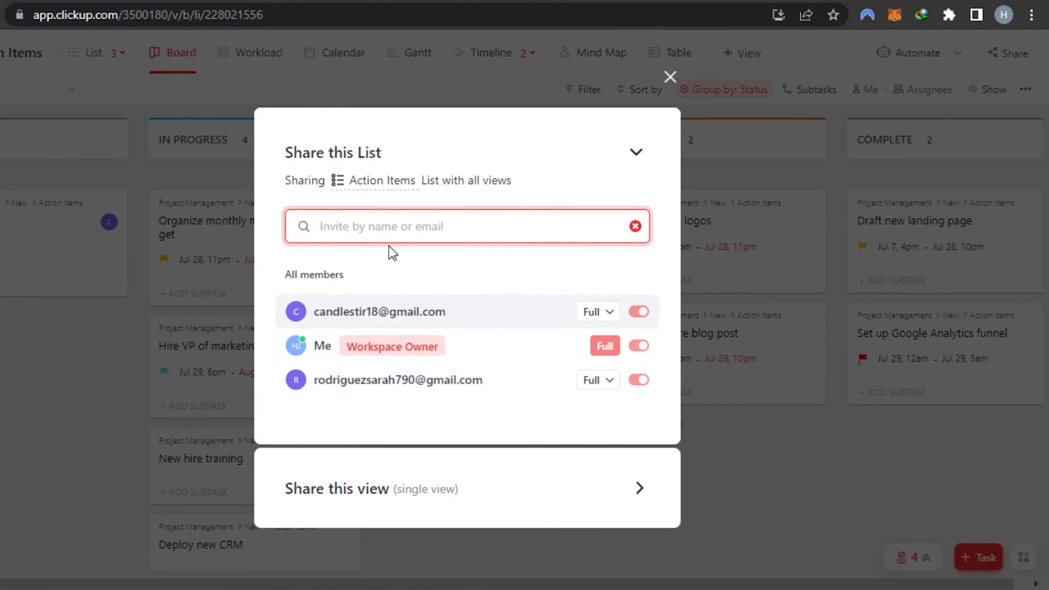
left_click(670, 77)
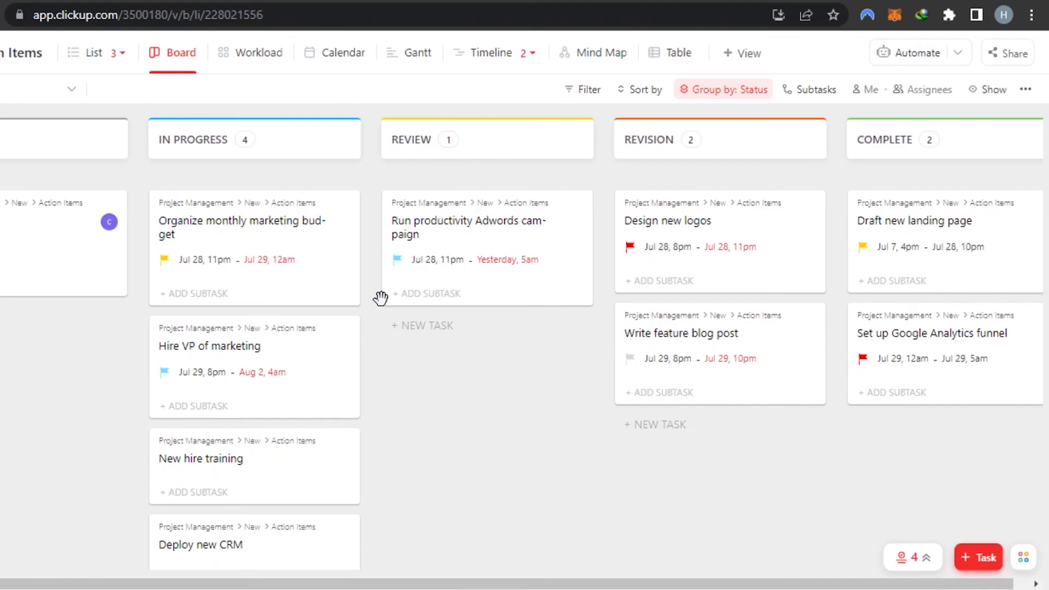
- Expand the workspace sidebar and look through its navigation links, spaces, dashboards and docs sections
left_click(13, 53)
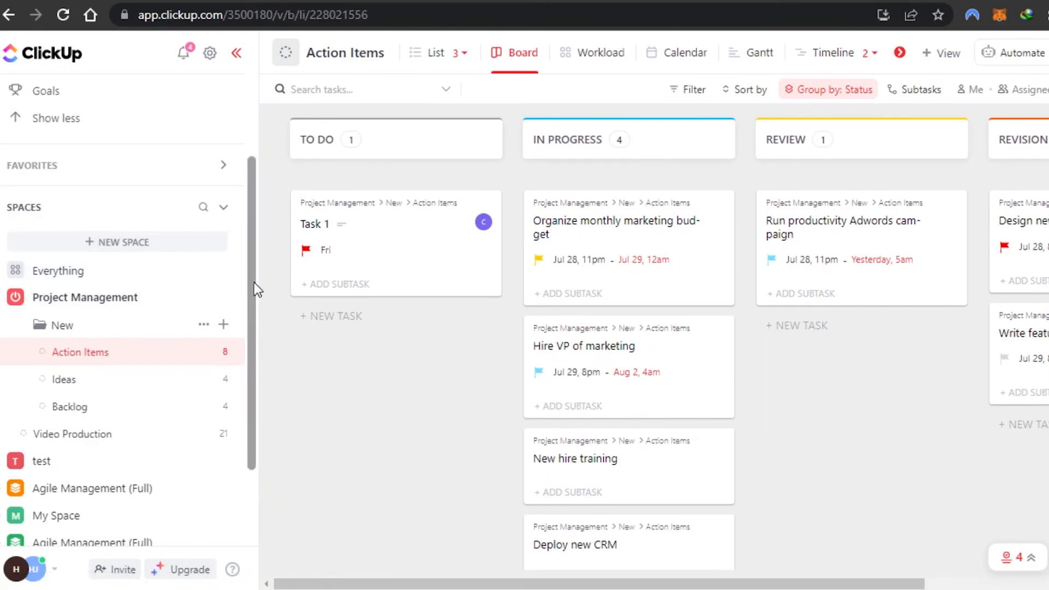
scroll(252, 290, "down", 2)
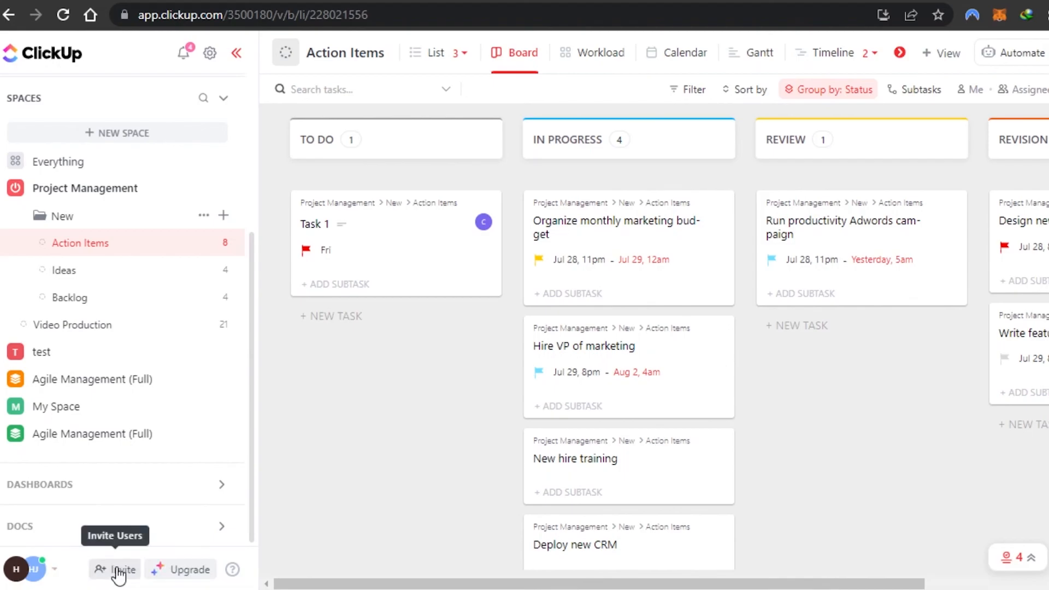
left_click_drag(251, 402, 245, 242)
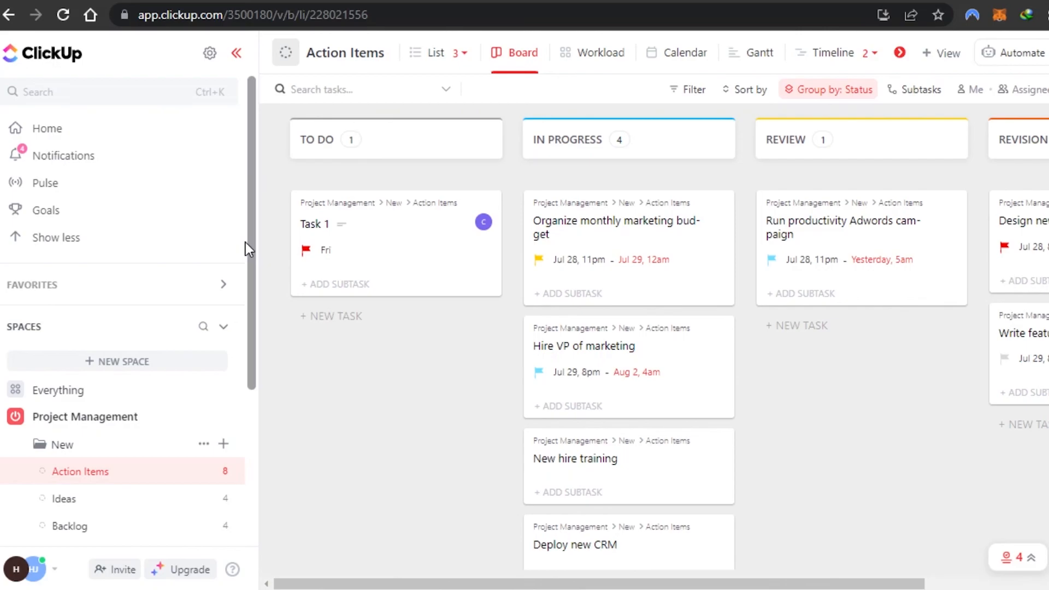
mouse_move(253, 219)
left_mouse_down()
mouse_move(258, 398)
mouse_move(255, 202)
left_mouse_up()
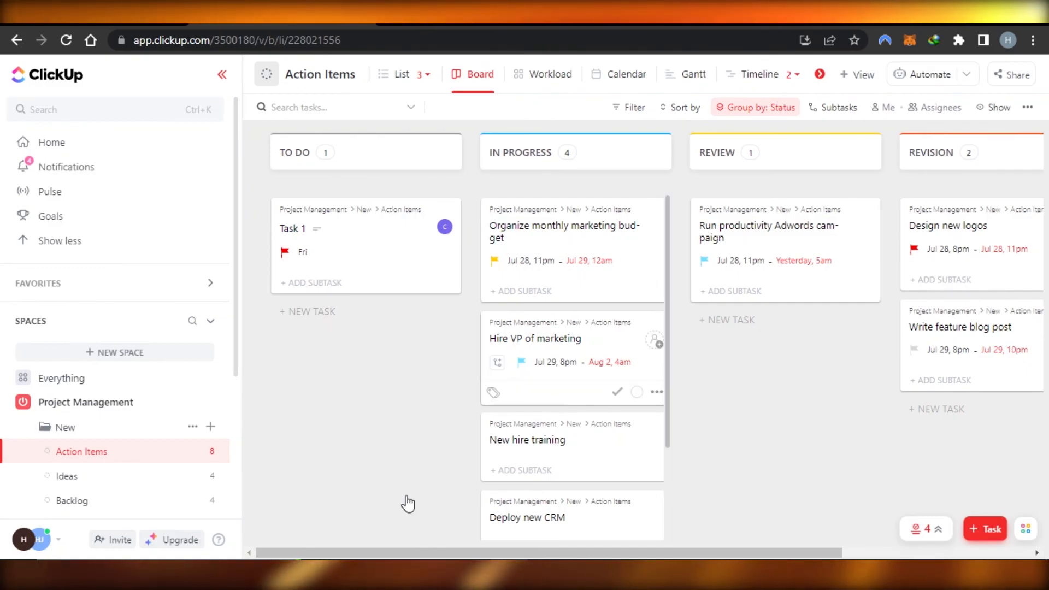
mouse_move(374, 554)
left_mouse_down()
mouse_move(564, 554)
mouse_move(374, 554)
left_mouse_up()
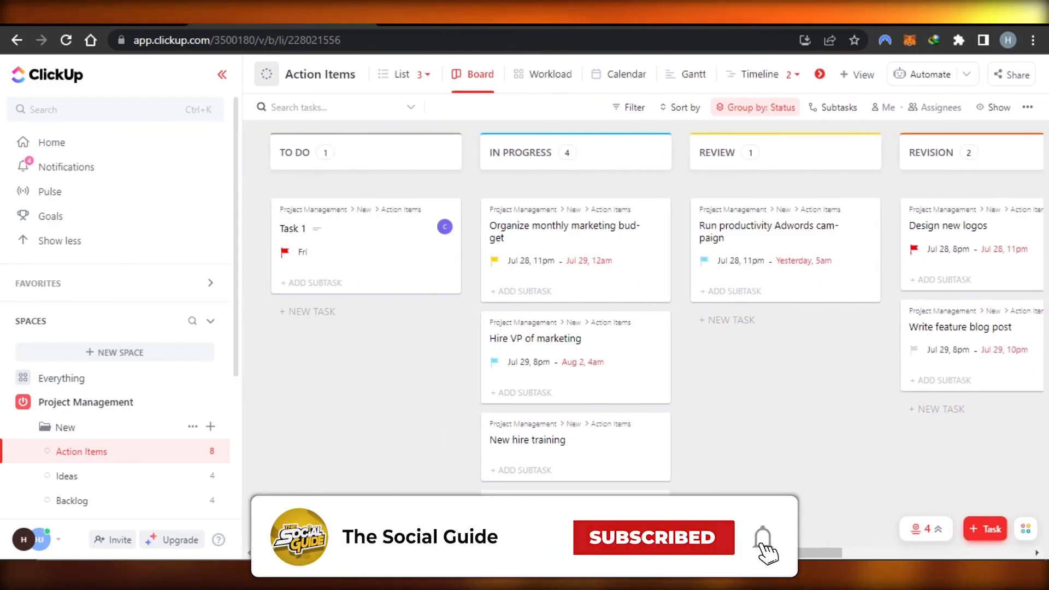